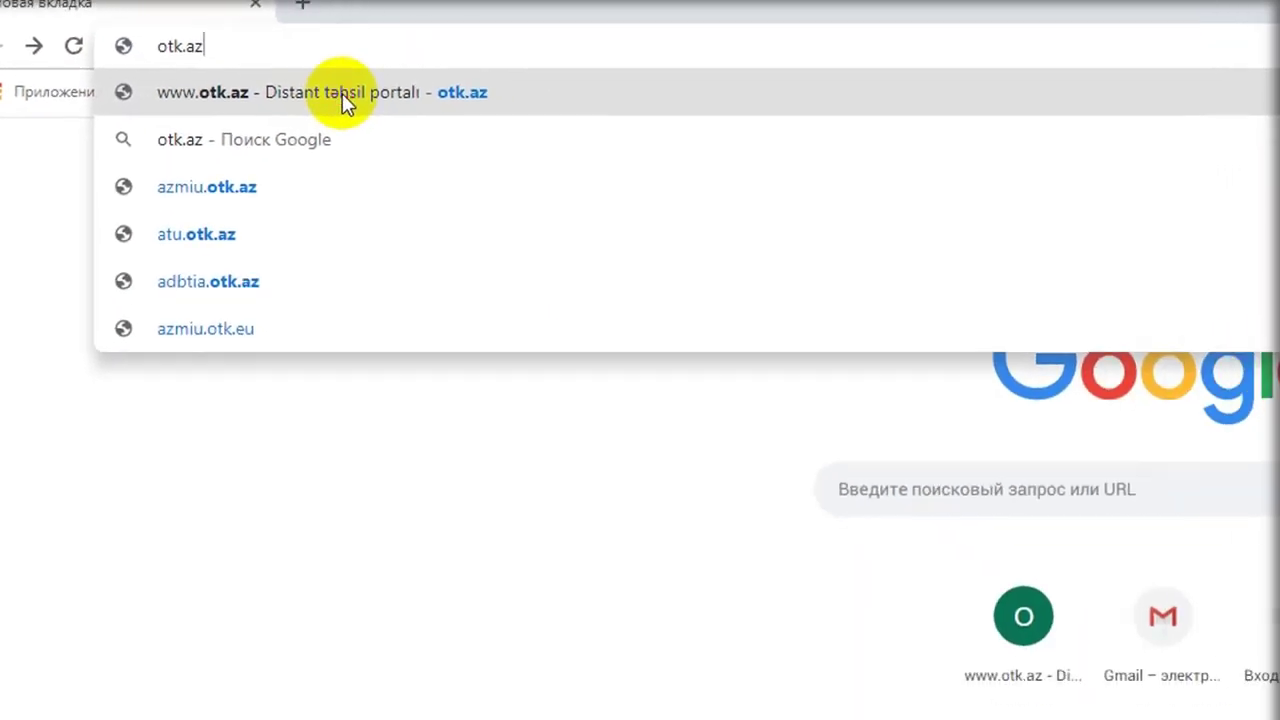
Open the otk.az portal and bring up its new account registration form (Qeydiyyat)
left_click(345, 100)
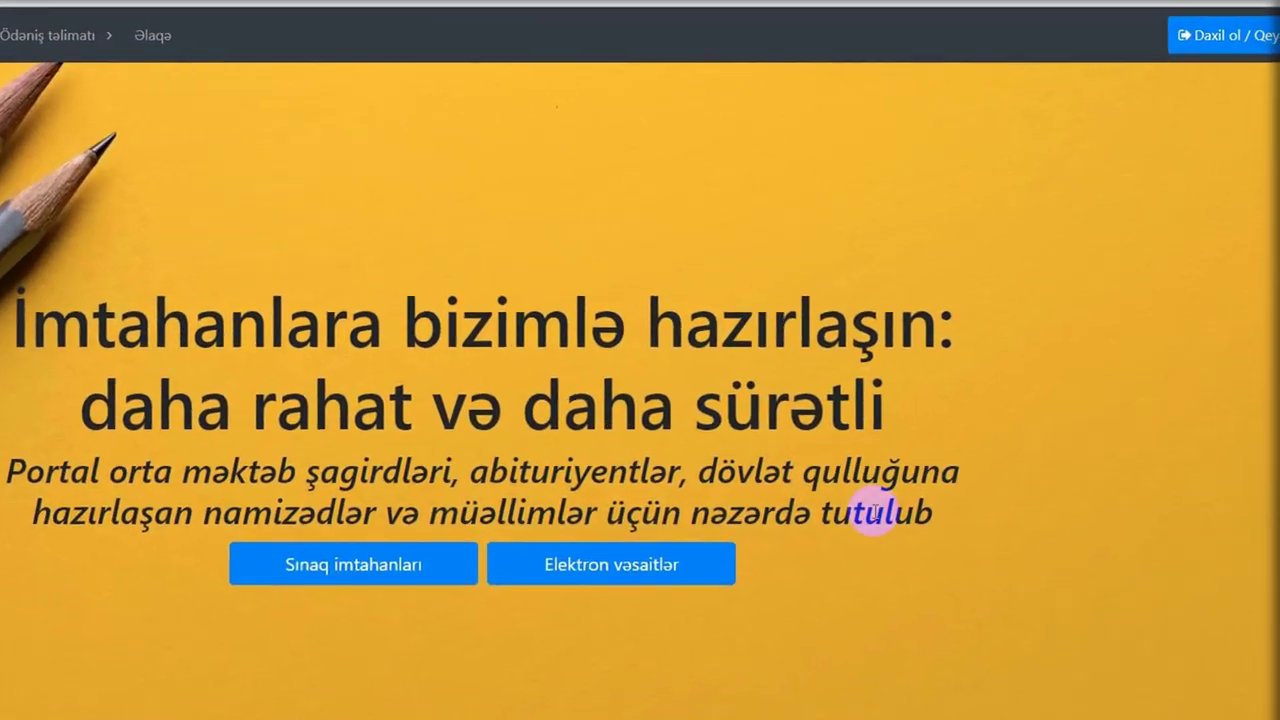
left_click(1244, 40)
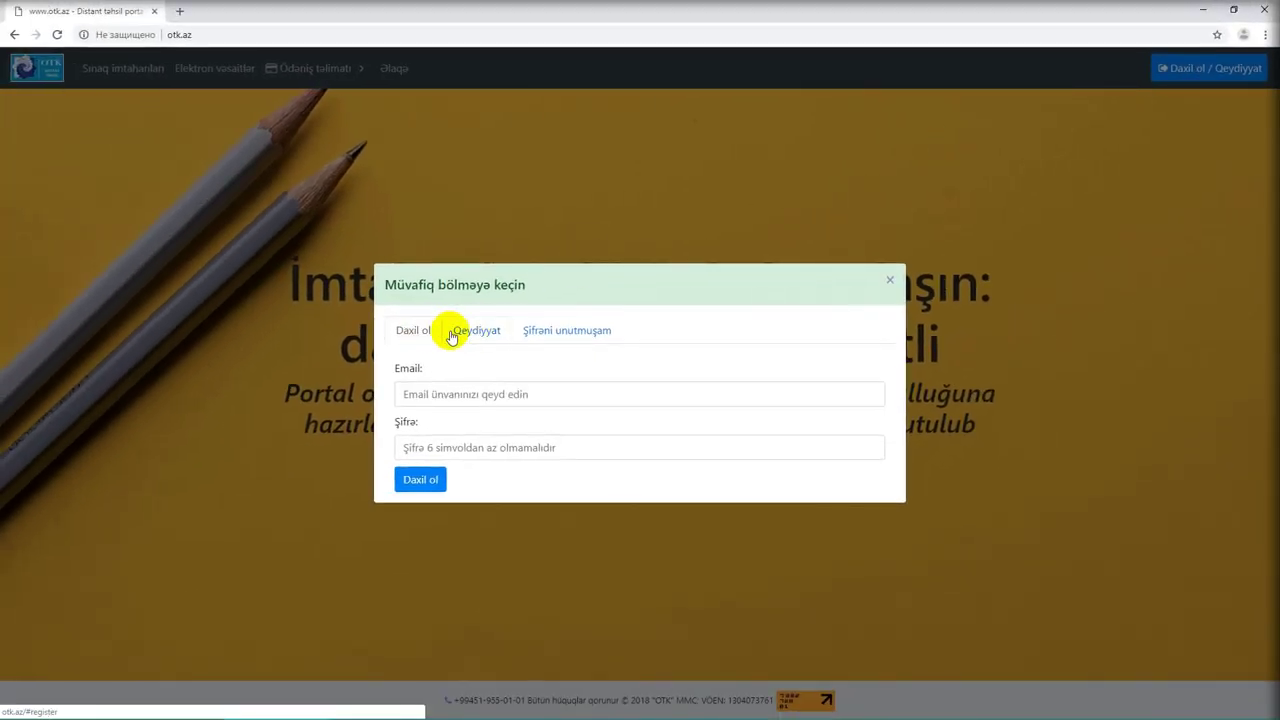
left_click(462, 332)
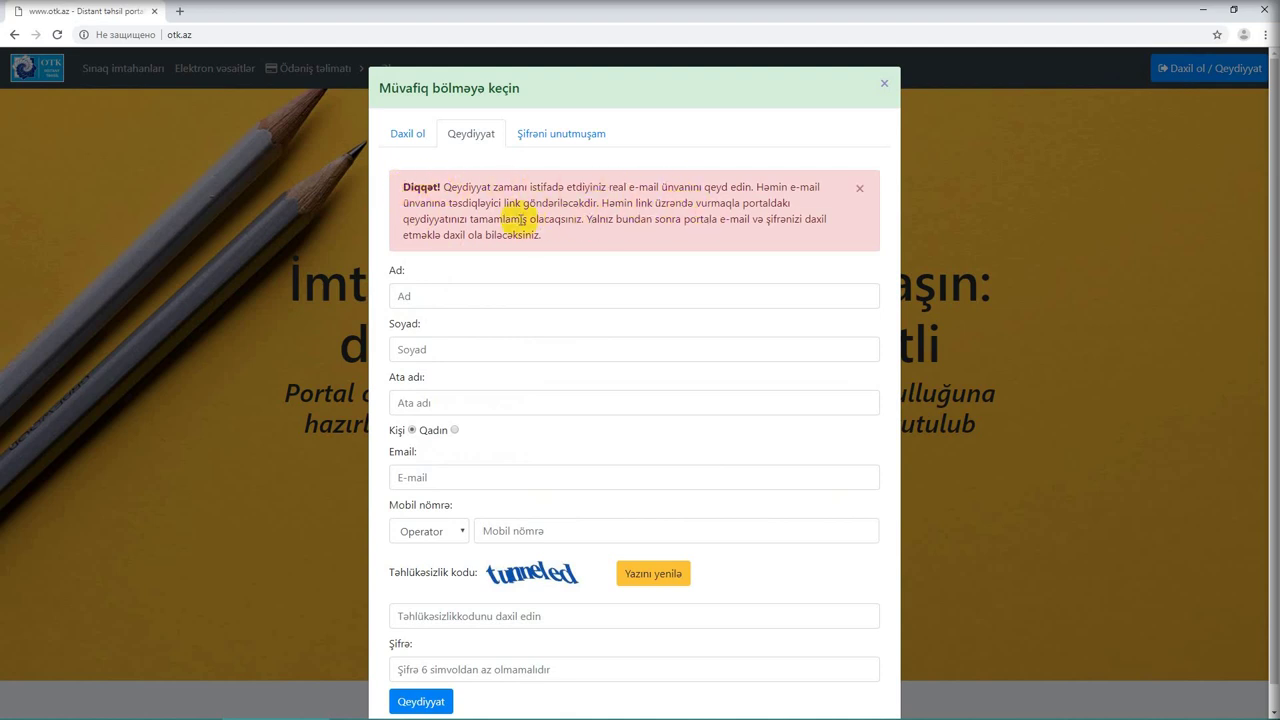
Fill in the registrant's first name, surname and father's name, and set the gender to Kişi
left_click(423, 295)
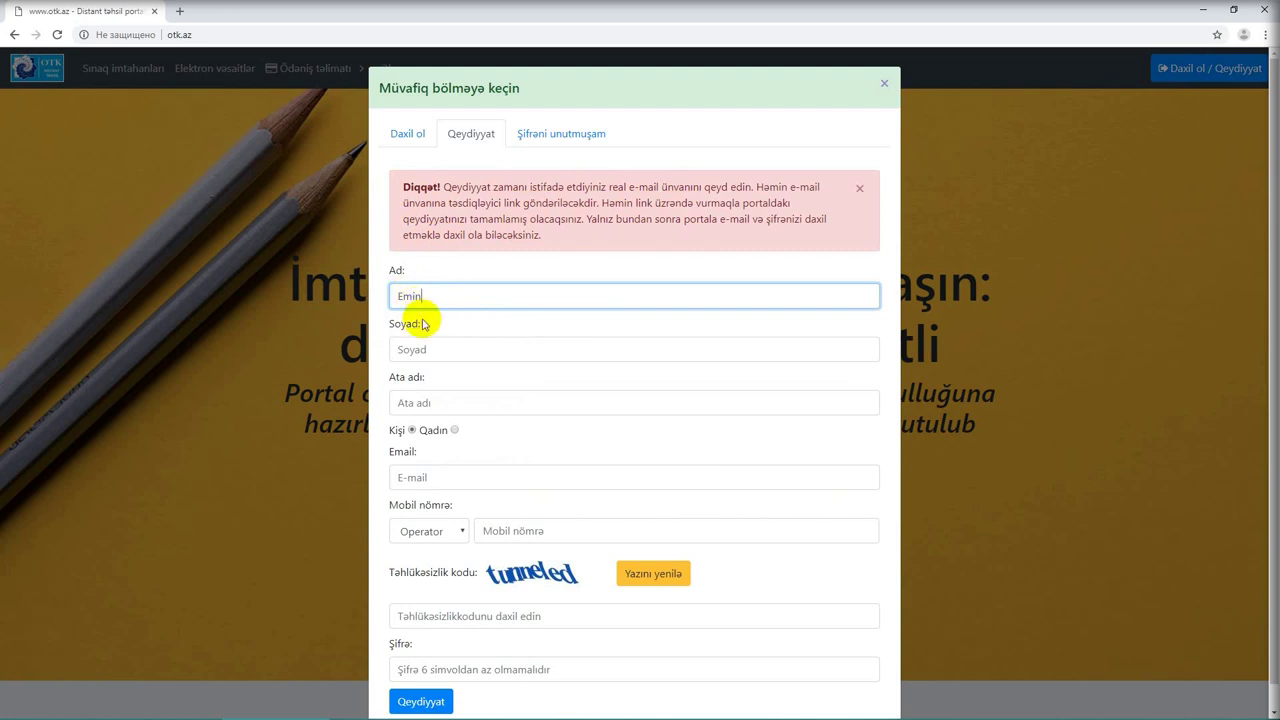
left_click(437, 347)
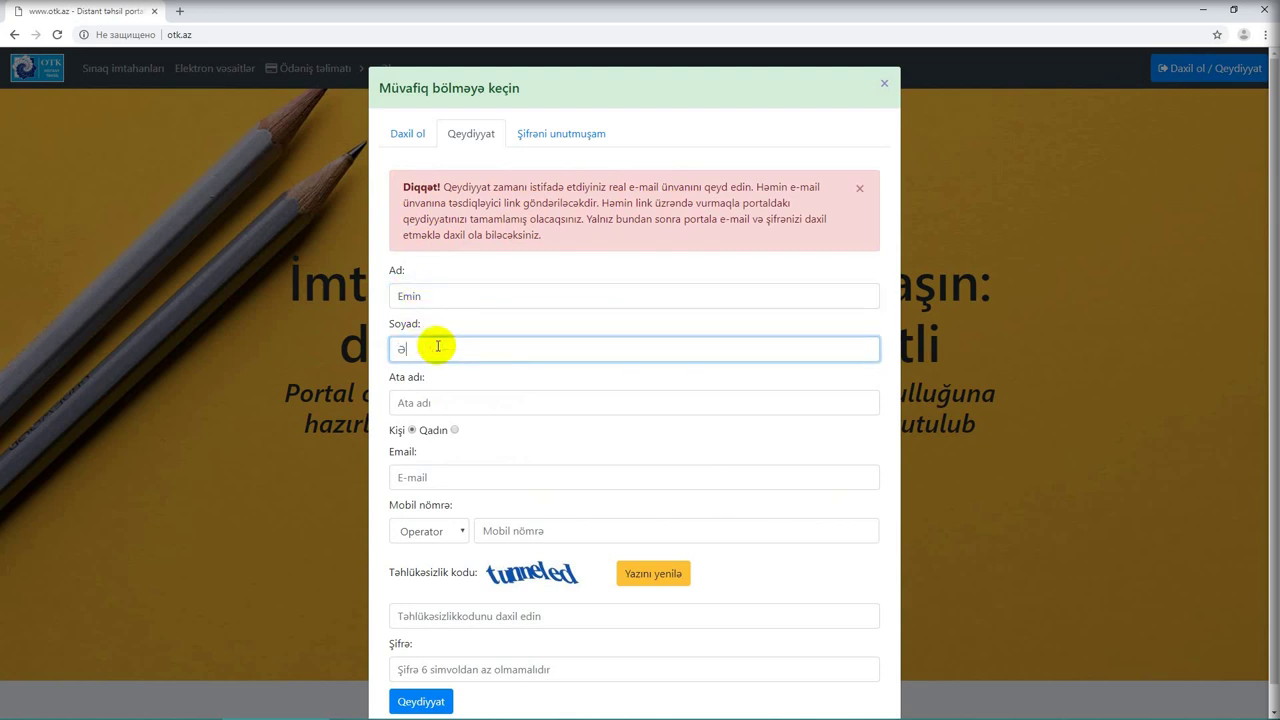
left_click(440, 407)
type("Malik")
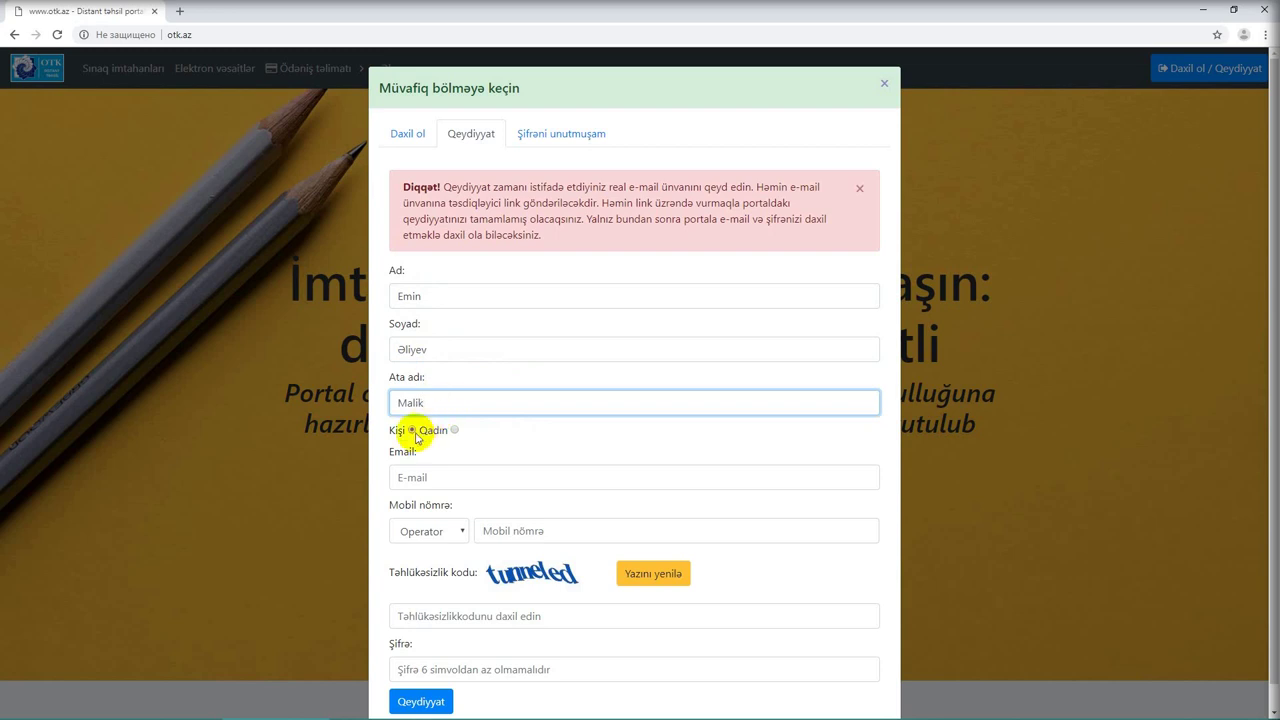
left_click(413, 432)
Enter the registrant's e-mail address and mobile number, with 077 as the operator code
left_click(433, 476)
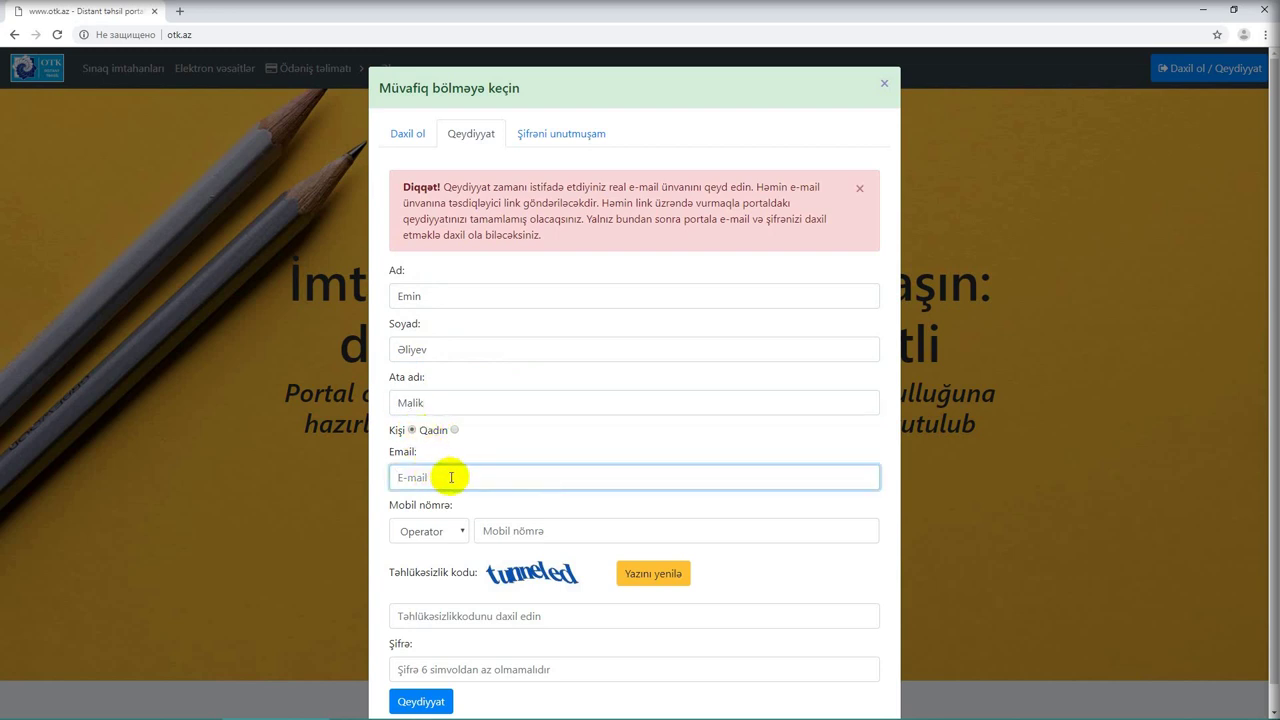
left_click(455, 531)
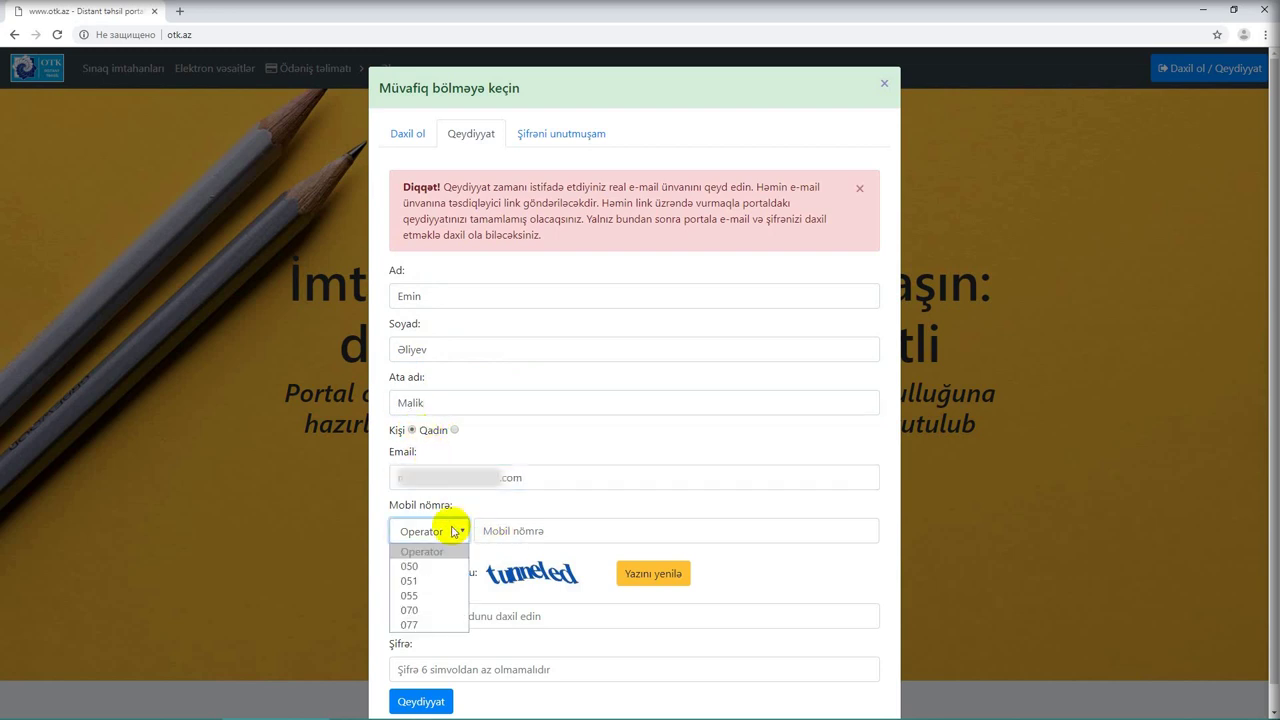
left_click(458, 607)
left_click(517, 534)
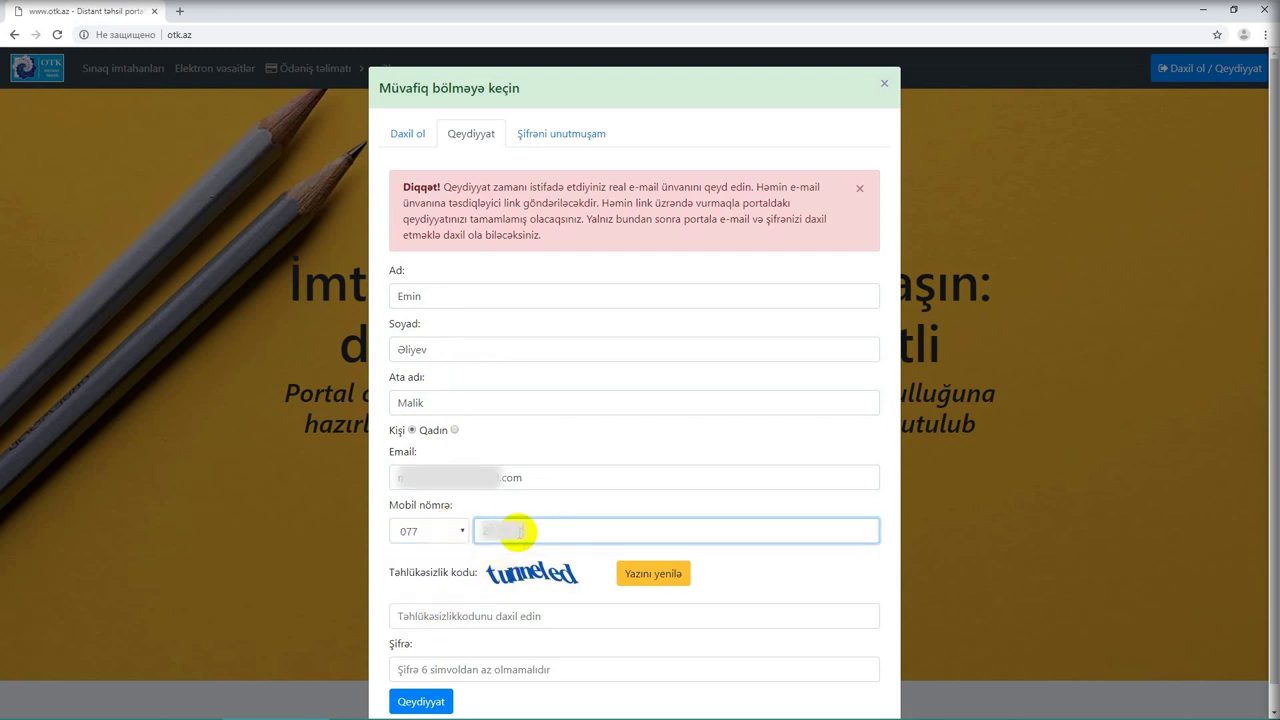
Refresh the security image, enter its code and the account password, and submit the registration
left_click(634, 576)
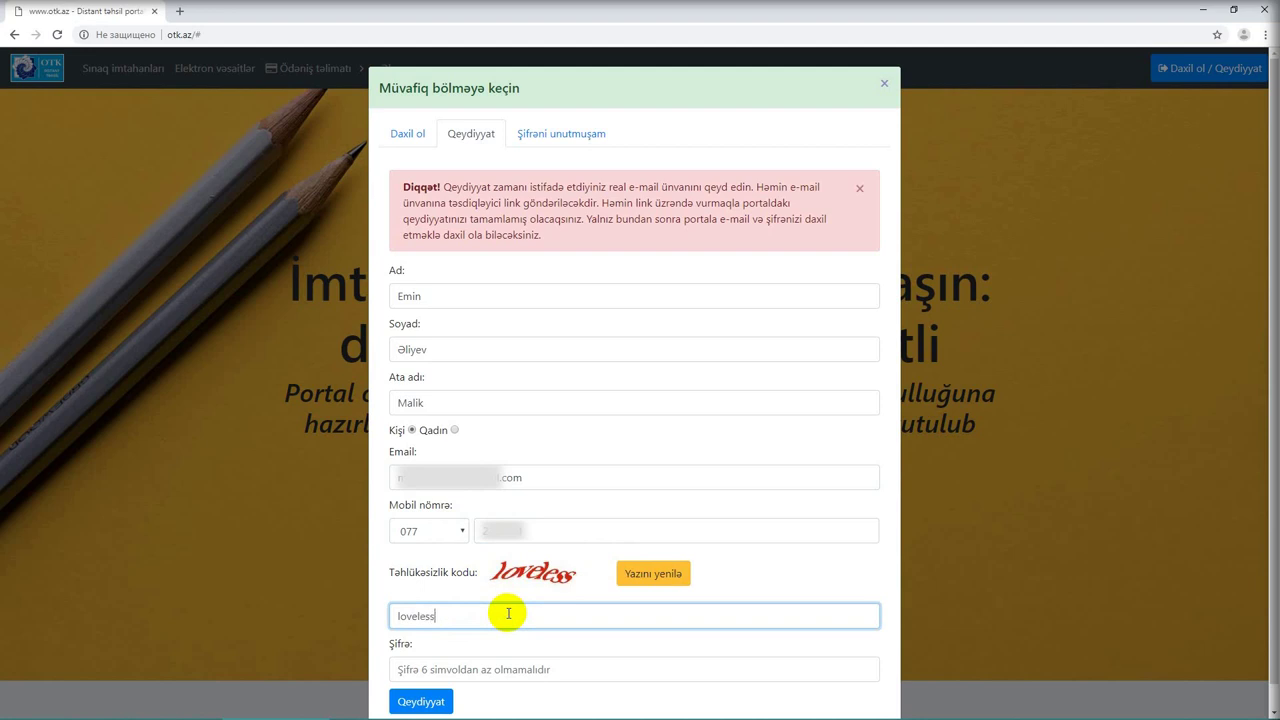
left_click(416, 668)
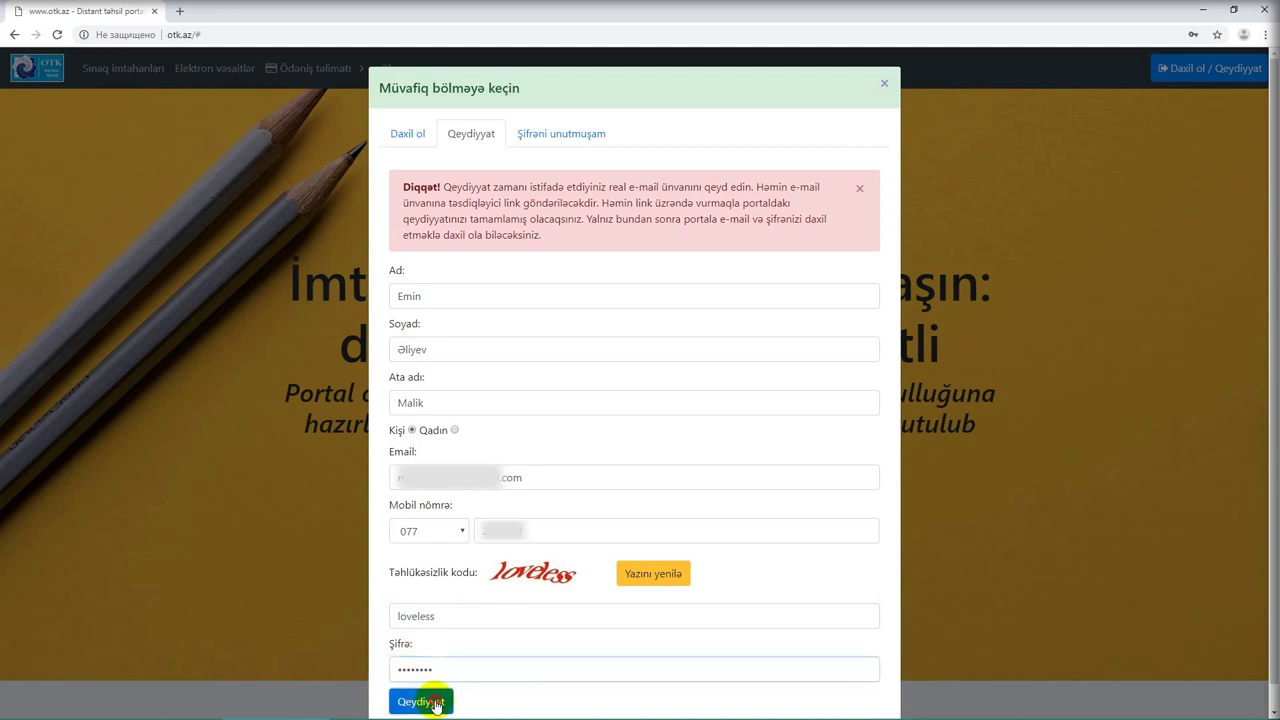
left_click(440, 700)
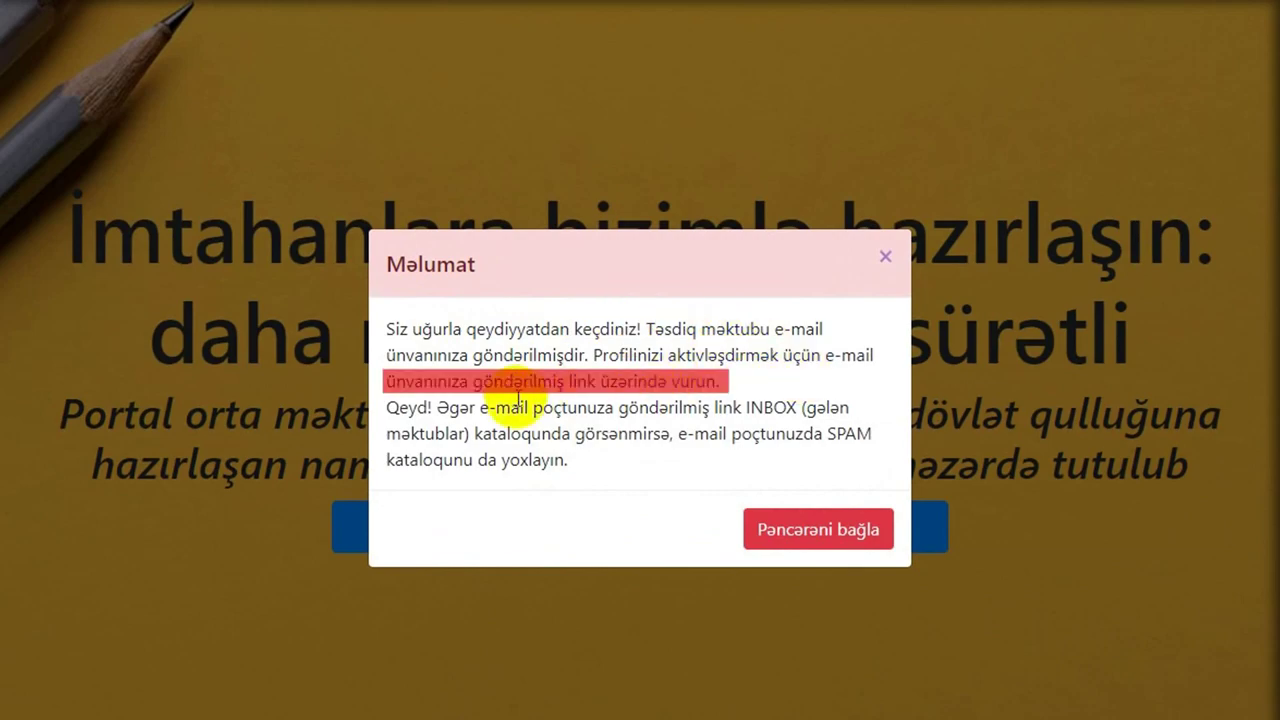
Dismiss the registration notice and activate the account through the activation link in the otk.az confirmation e-mail in Gmail
left_click(815, 511)
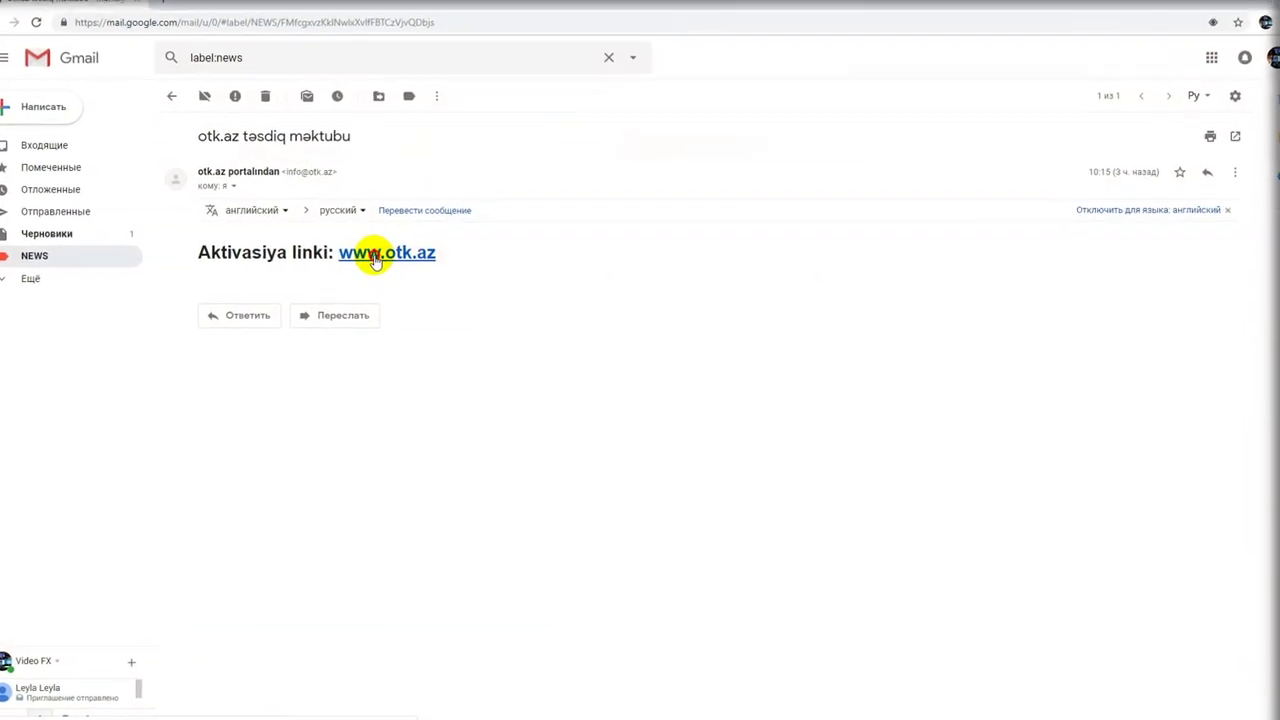
left_click(374, 256)
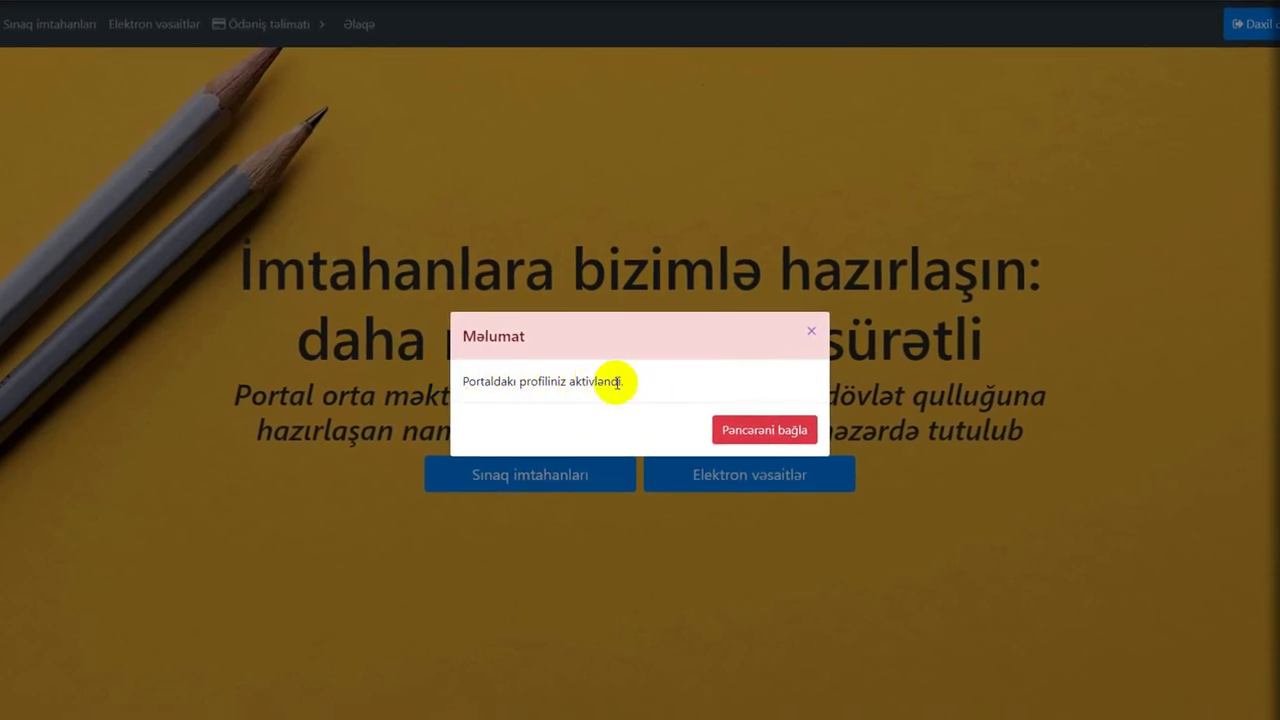
left_click(683, 384)
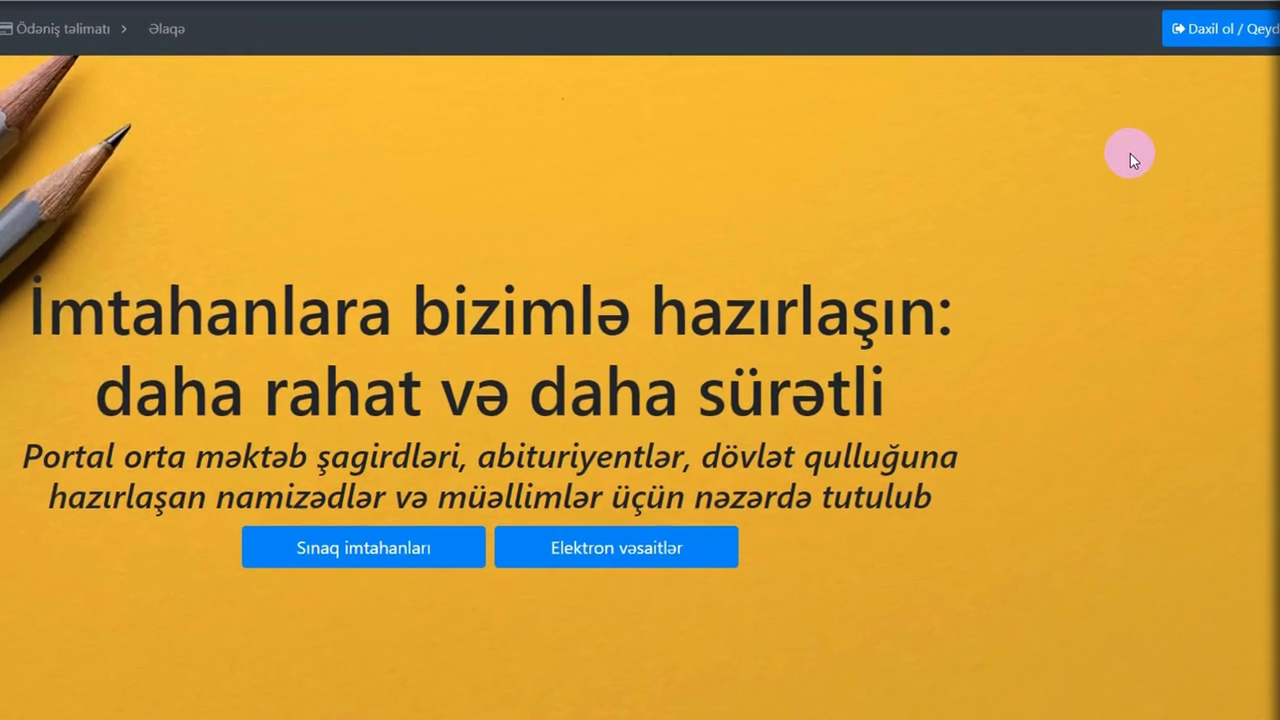
Log in to the otk.az portal with the account's e-mail address and password
left_click(1234, 30)
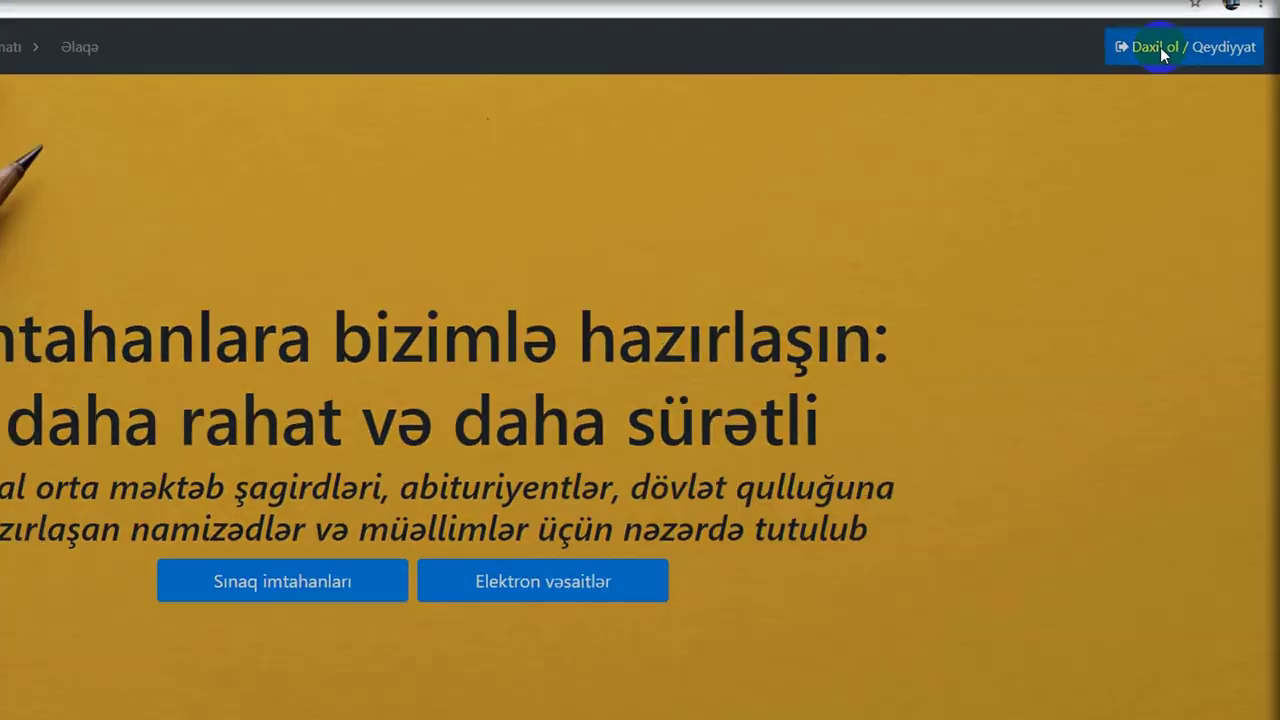
left_click(1160, 38)
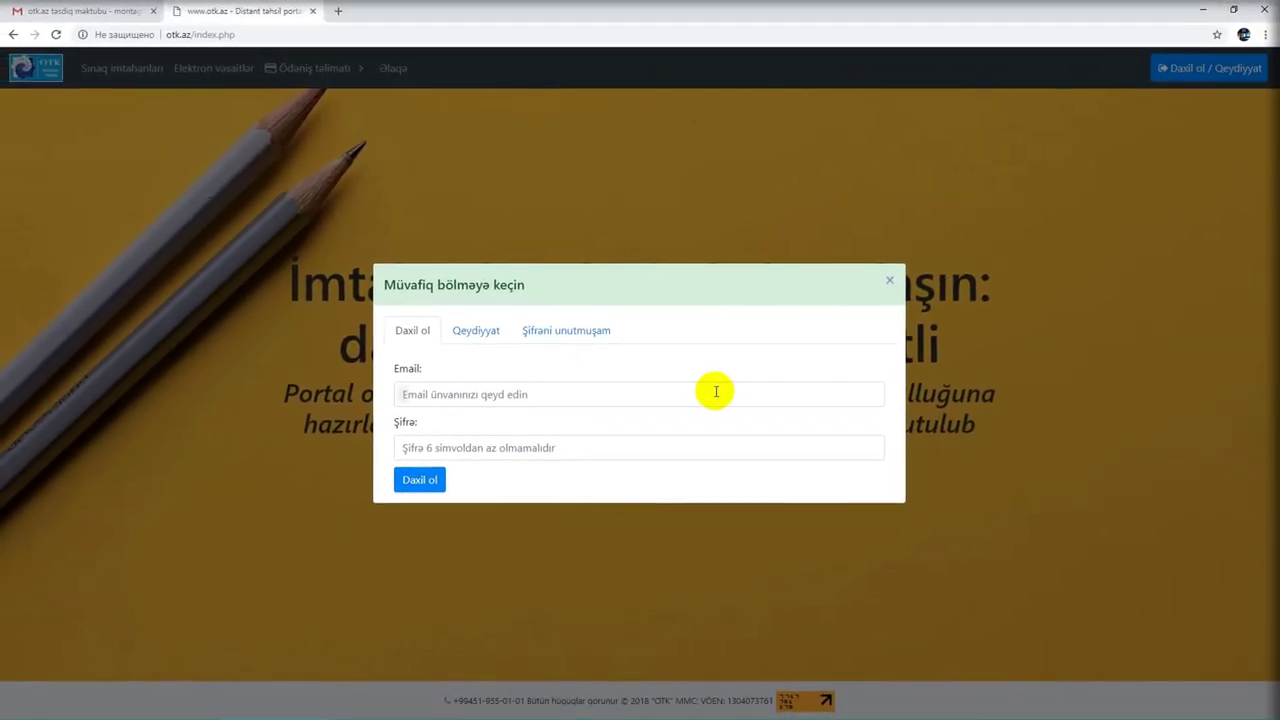
left_click(684, 395)
type("mo")
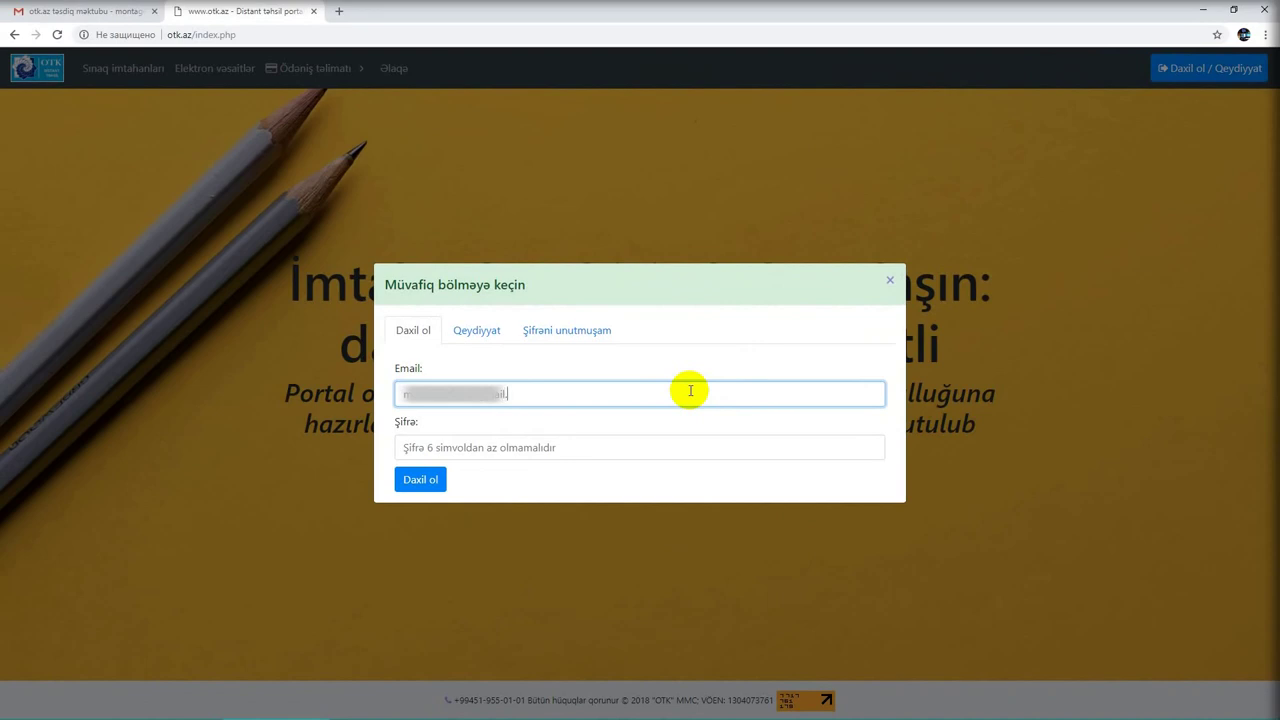
key("Tab")
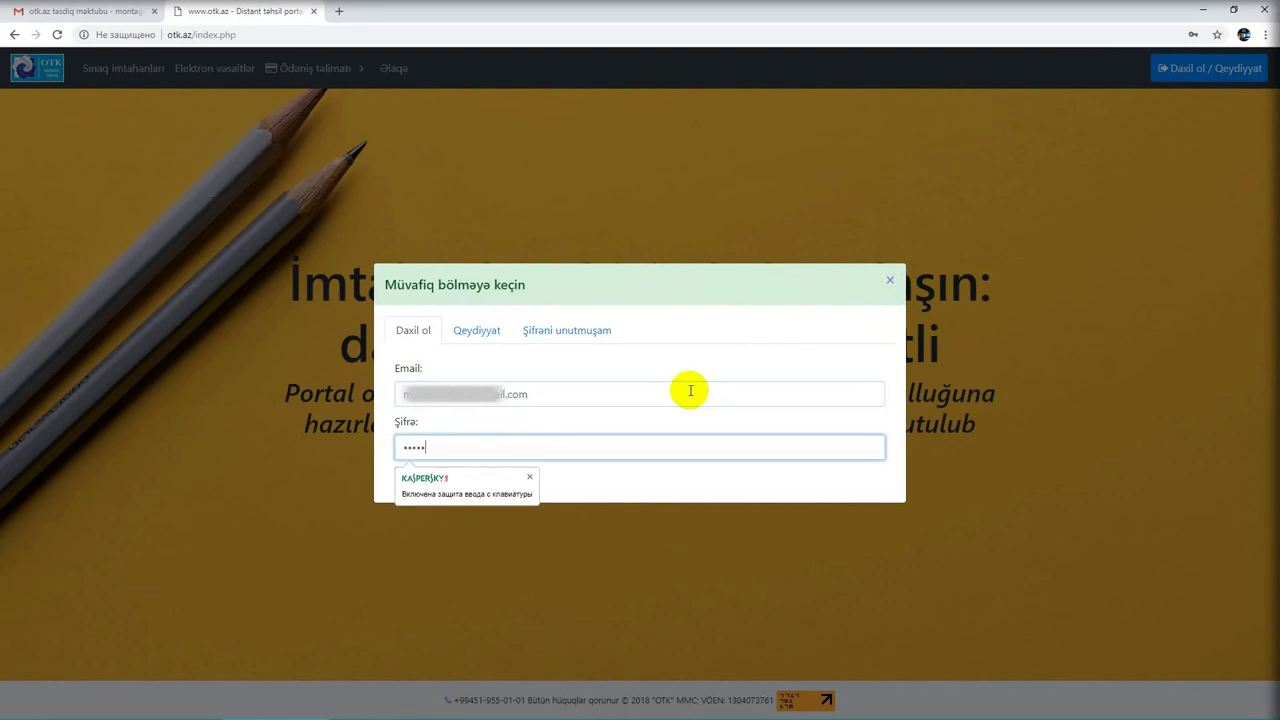
type("••")
left_click(421, 481)
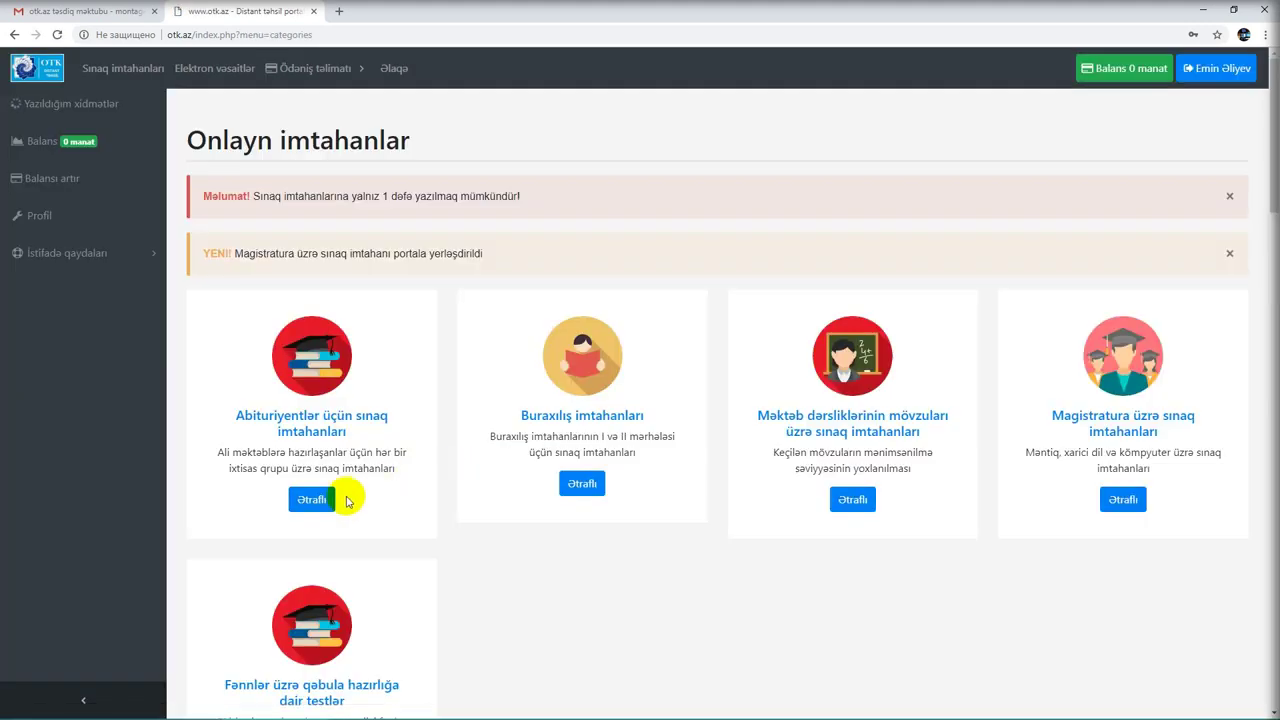
Look through the online exam categories and open "Məktəb dərsliklərinin mövzuları üzrə sınaq imtahanları"
scroll(1270, 206, "down", 2)
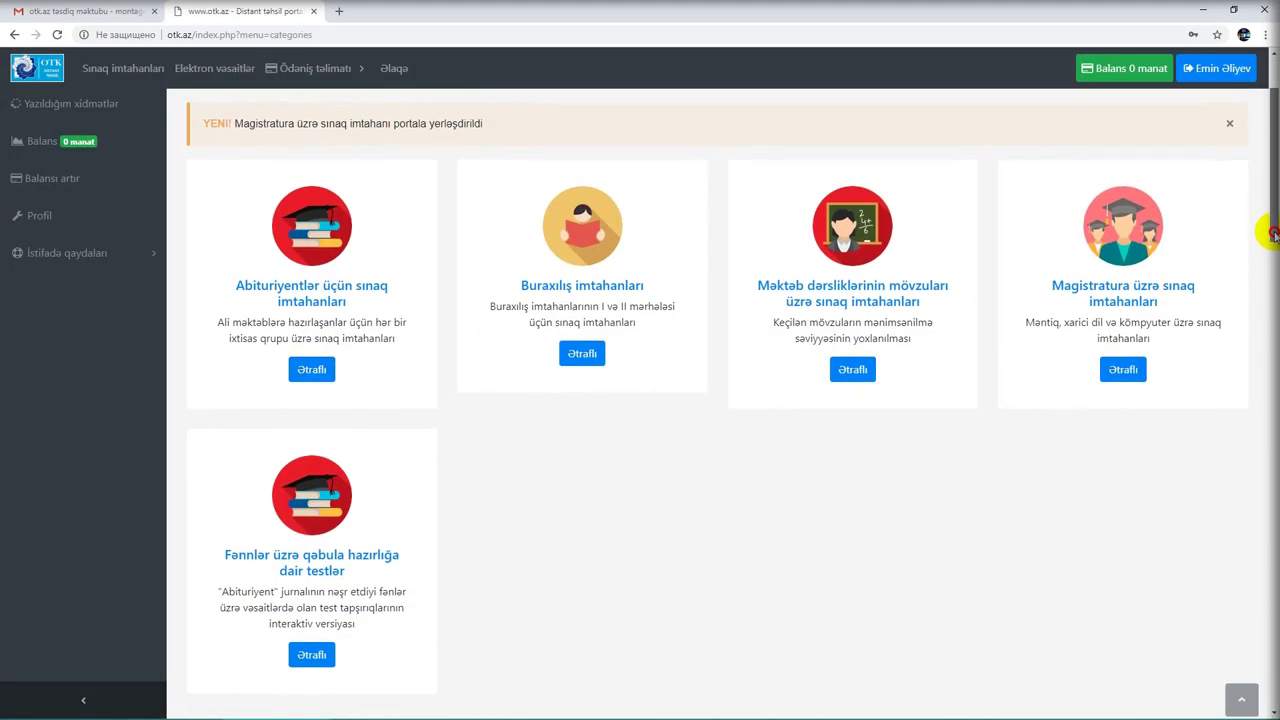
scroll(1272, 230, "up", 1)
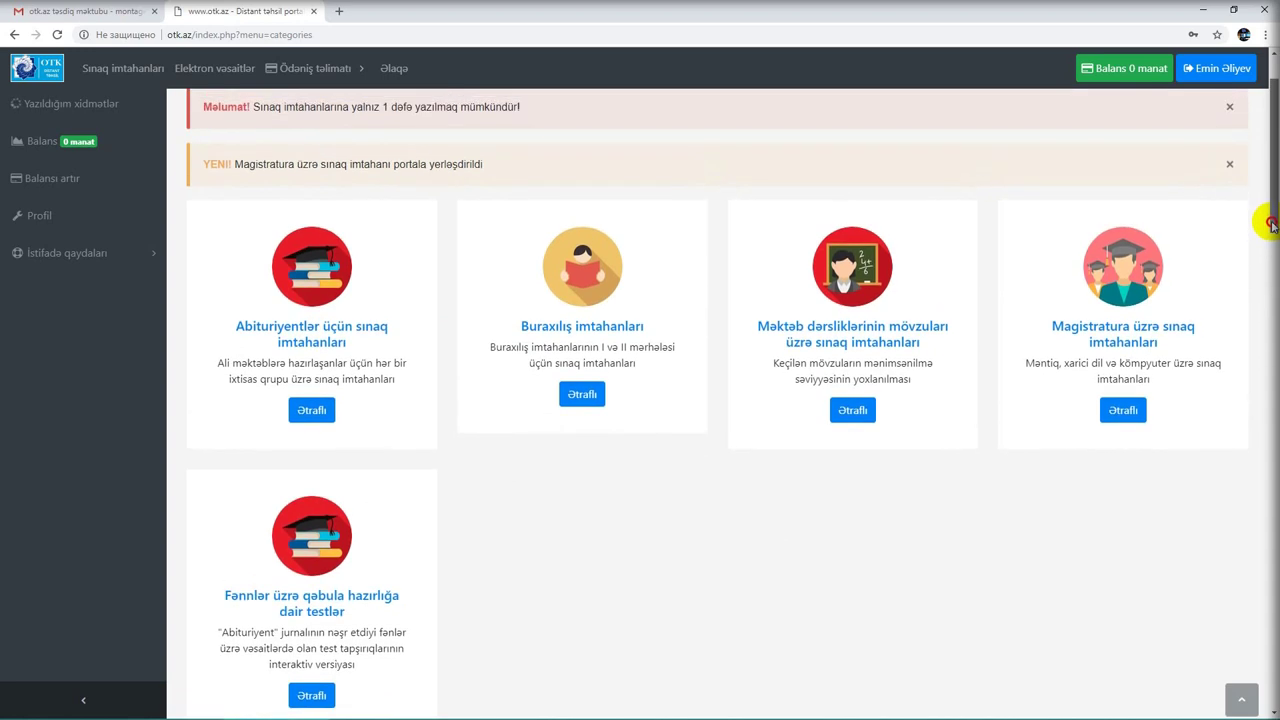
scroll(1244, 220, "up", 1)
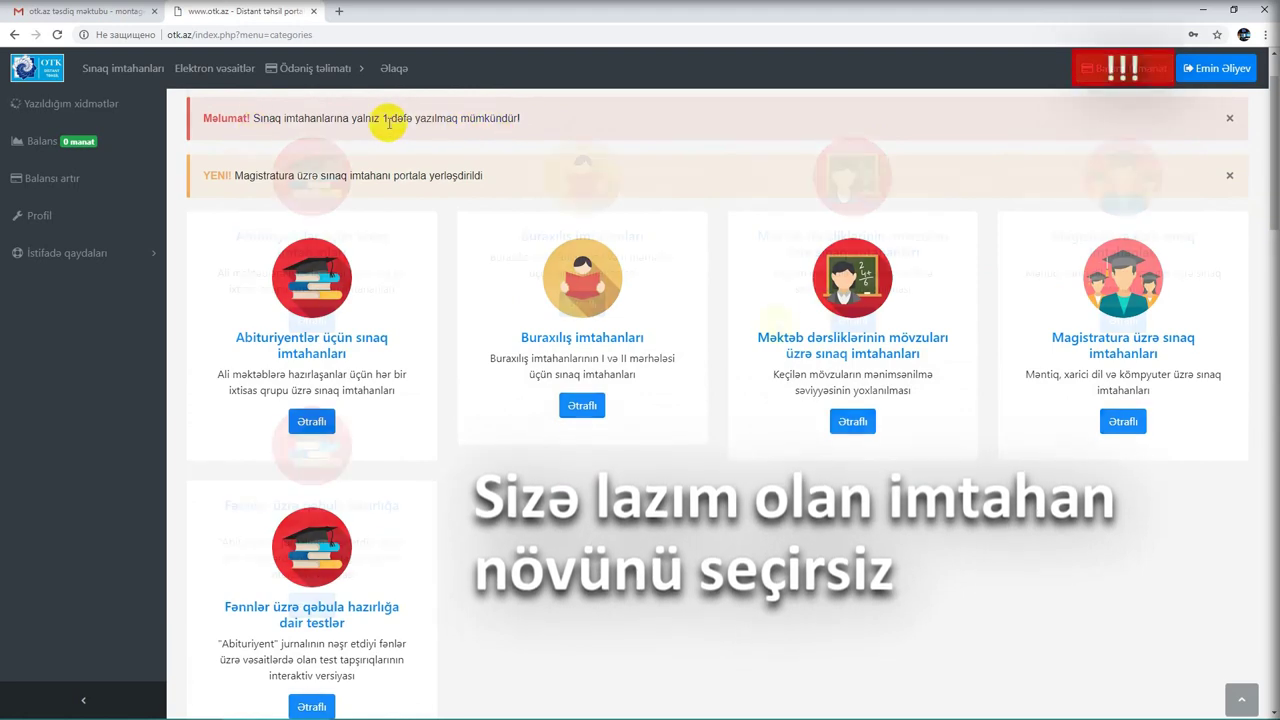
scroll(849, 314, "down", 2)
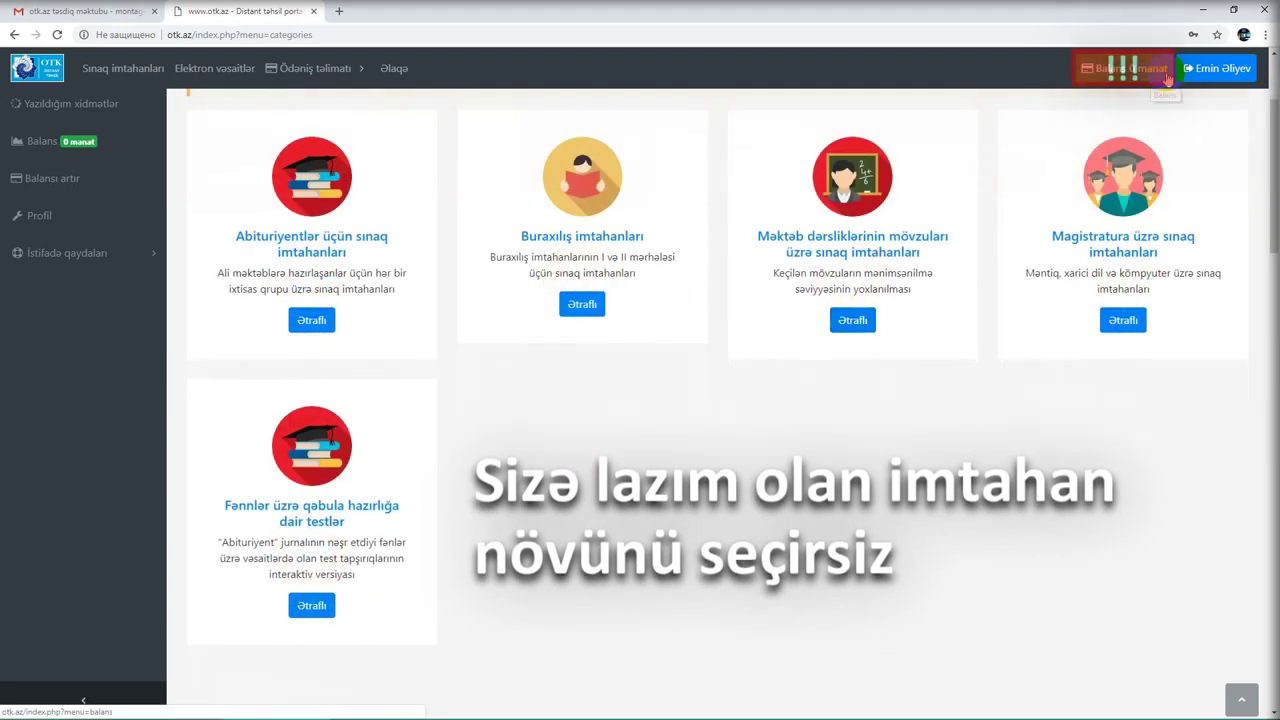
left_click(850, 320)
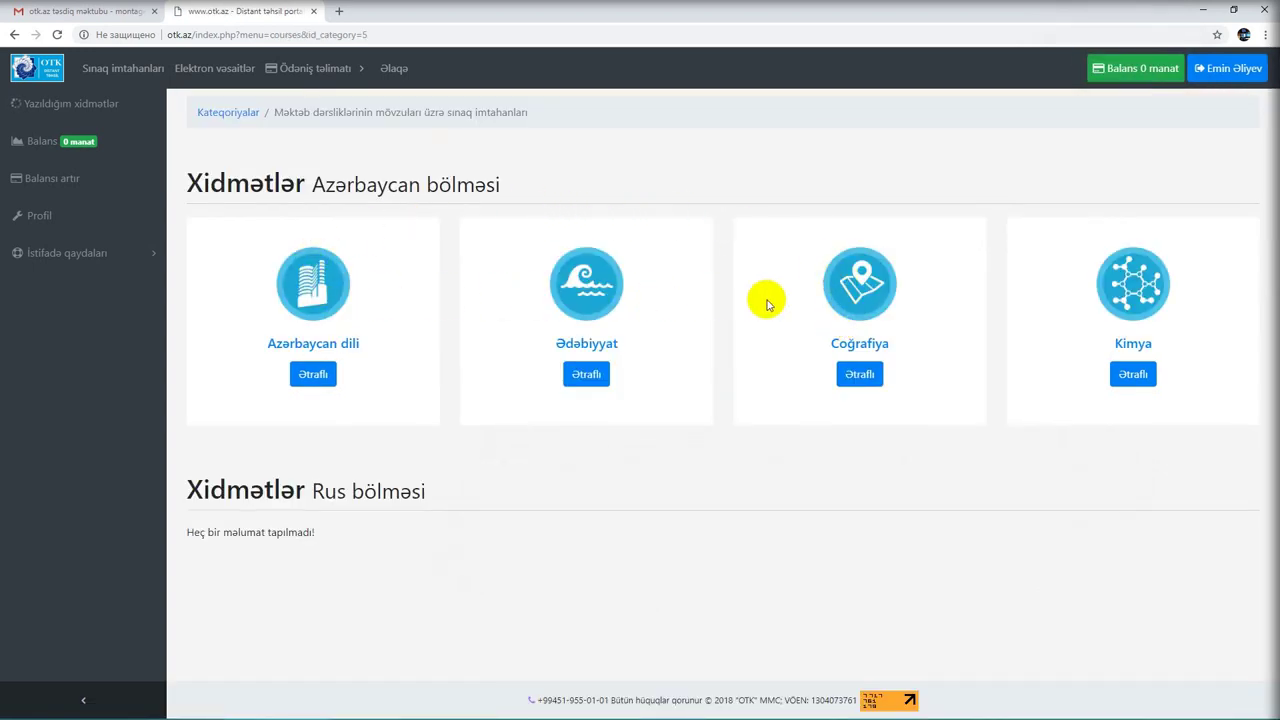
Request enrolment in the "I tədris vahidi" exam of Coğrafiya 6-cı sinif and confirm the 0.5 manat charge
left_click(859, 374)
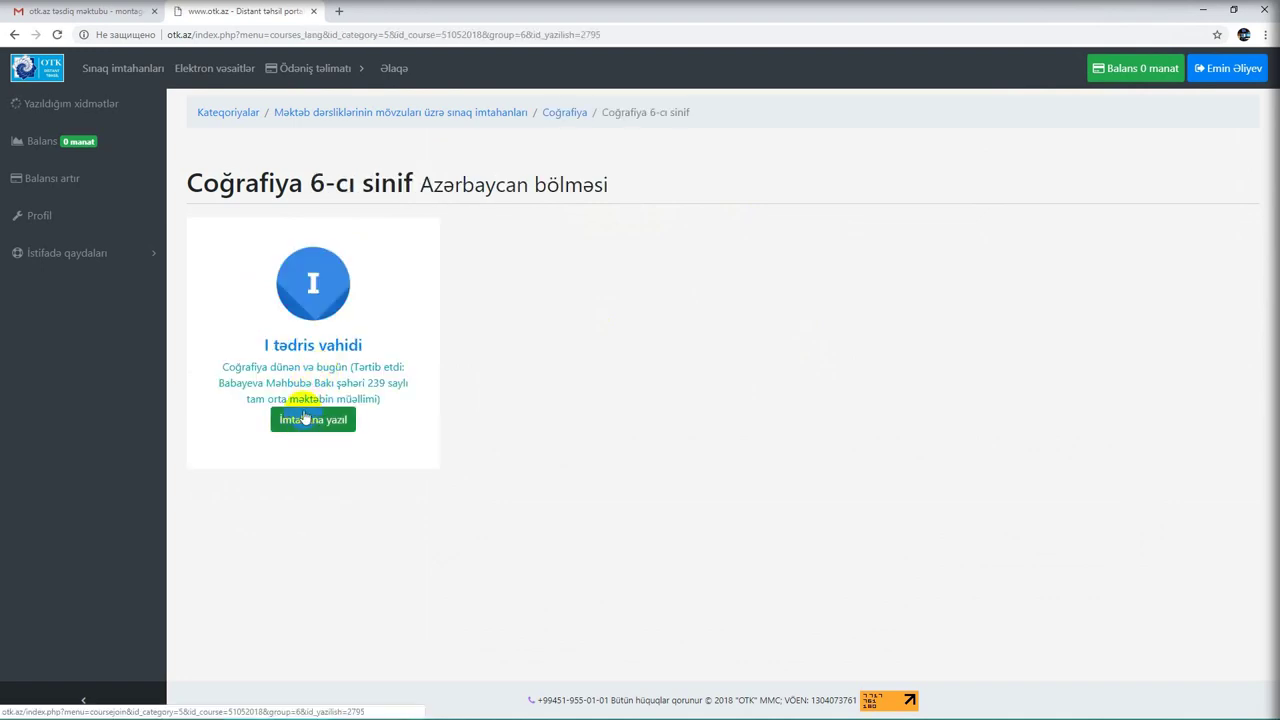
left_click(305, 418)
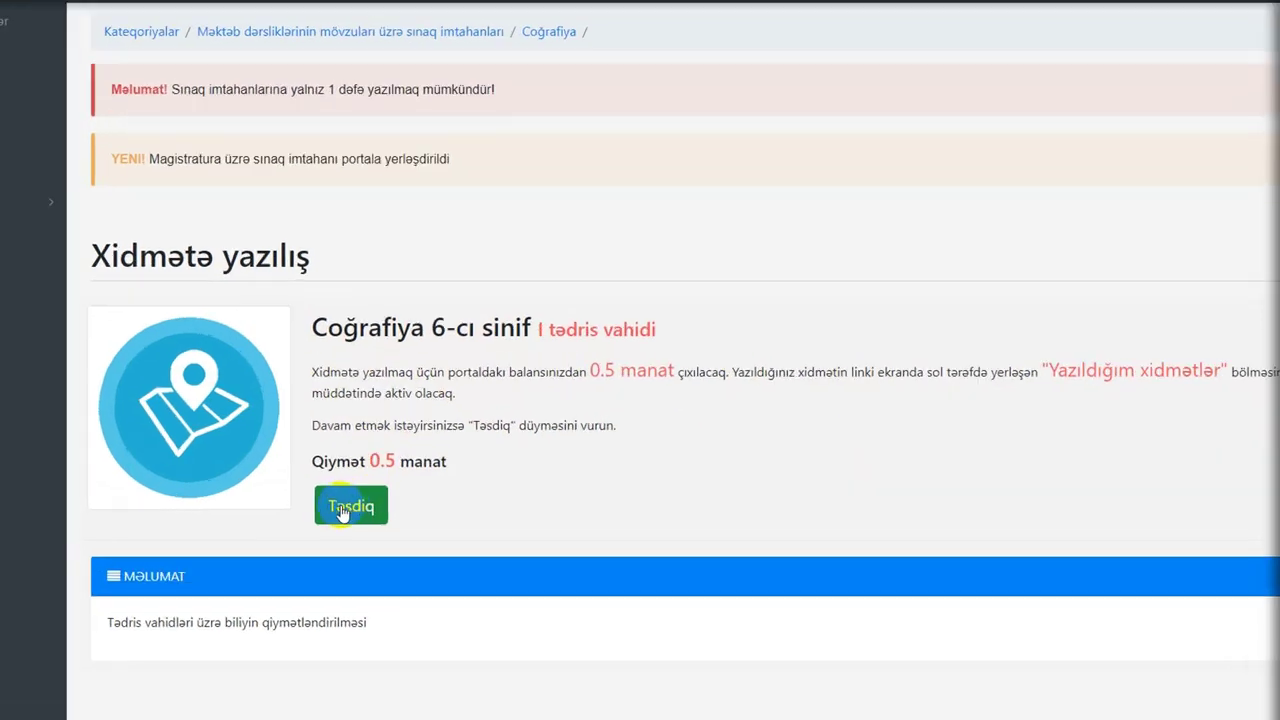
left_click(399, 505)
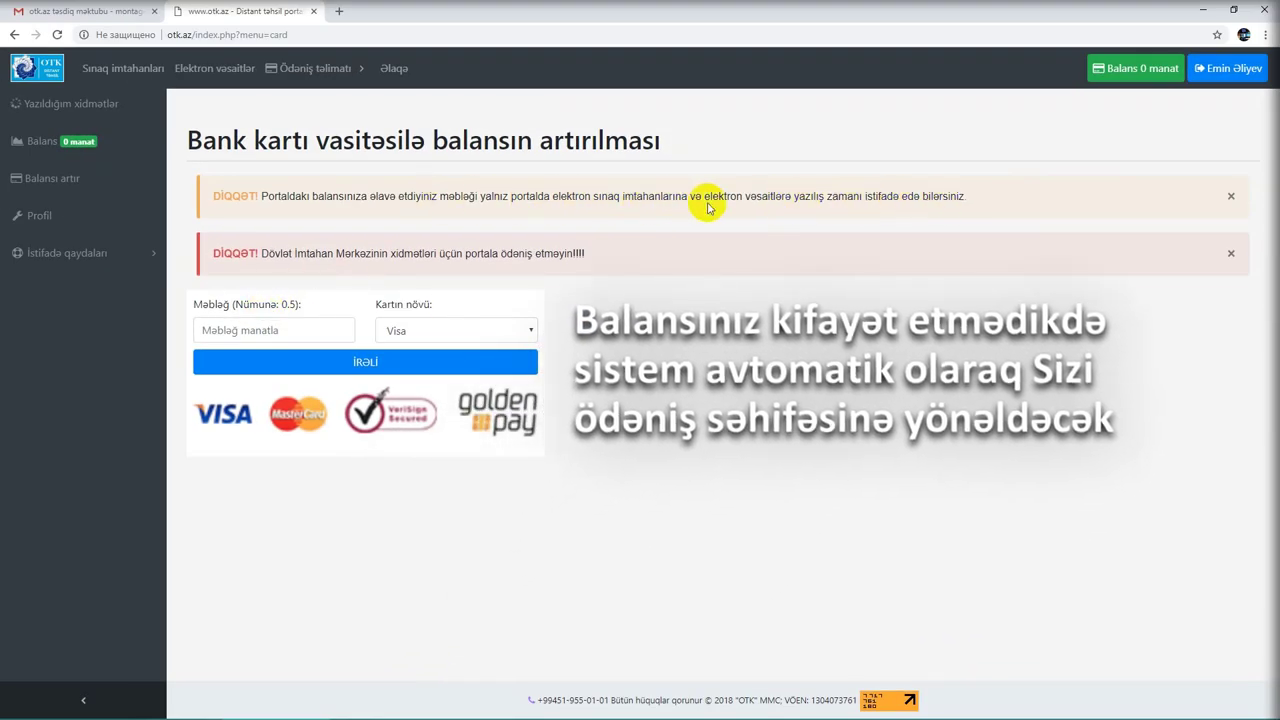
Set the balance top-up amount to 2 manat, choose the card type and continue to the payment page
left_click(250, 331)
type("2")
left_click(428, 341)
left_click(428, 366)
left_click(362, 362)
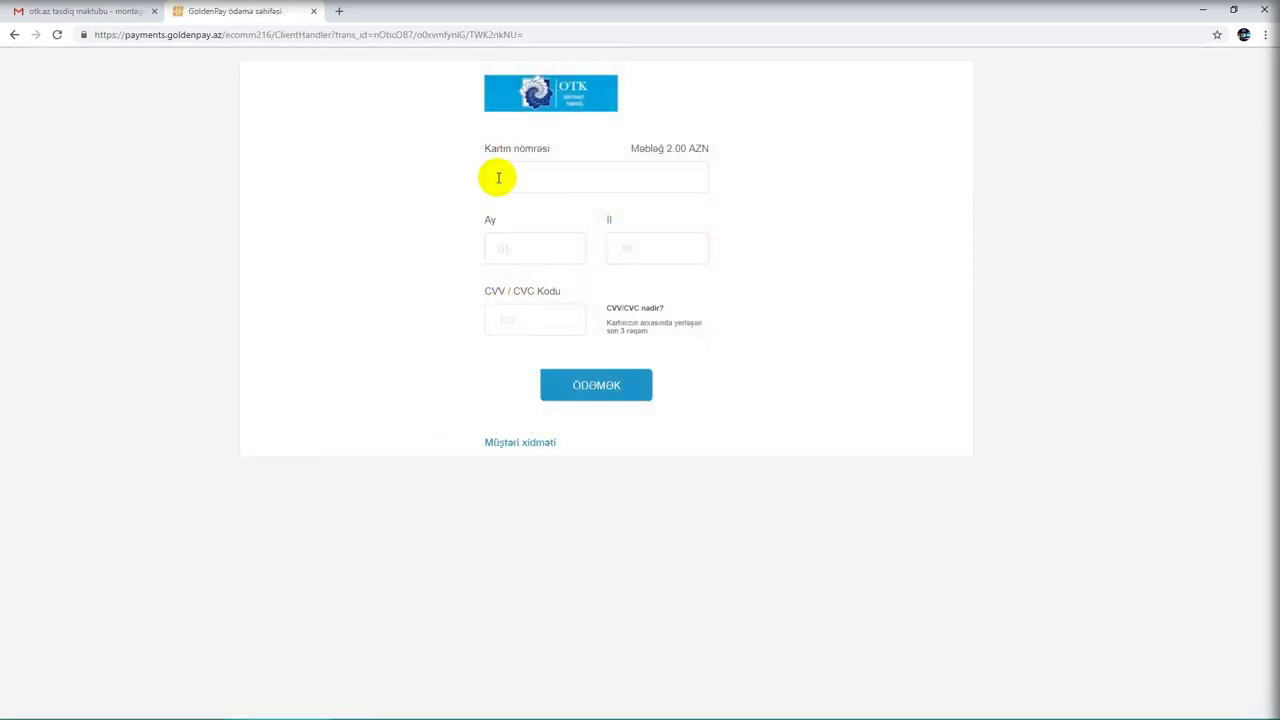
Enter the card number, expiry month and year, and CVV code for the 2.00 AZN payment
left_click(498, 178)
type("1234567891011121")
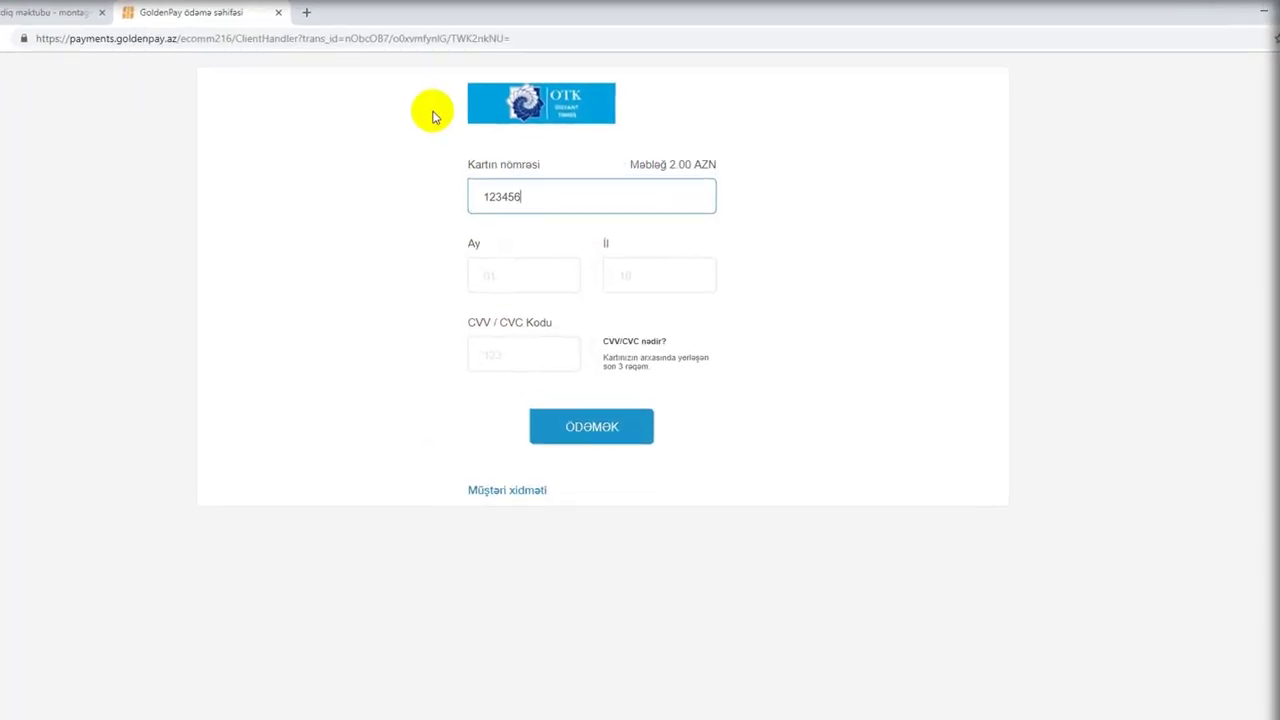
type("12")
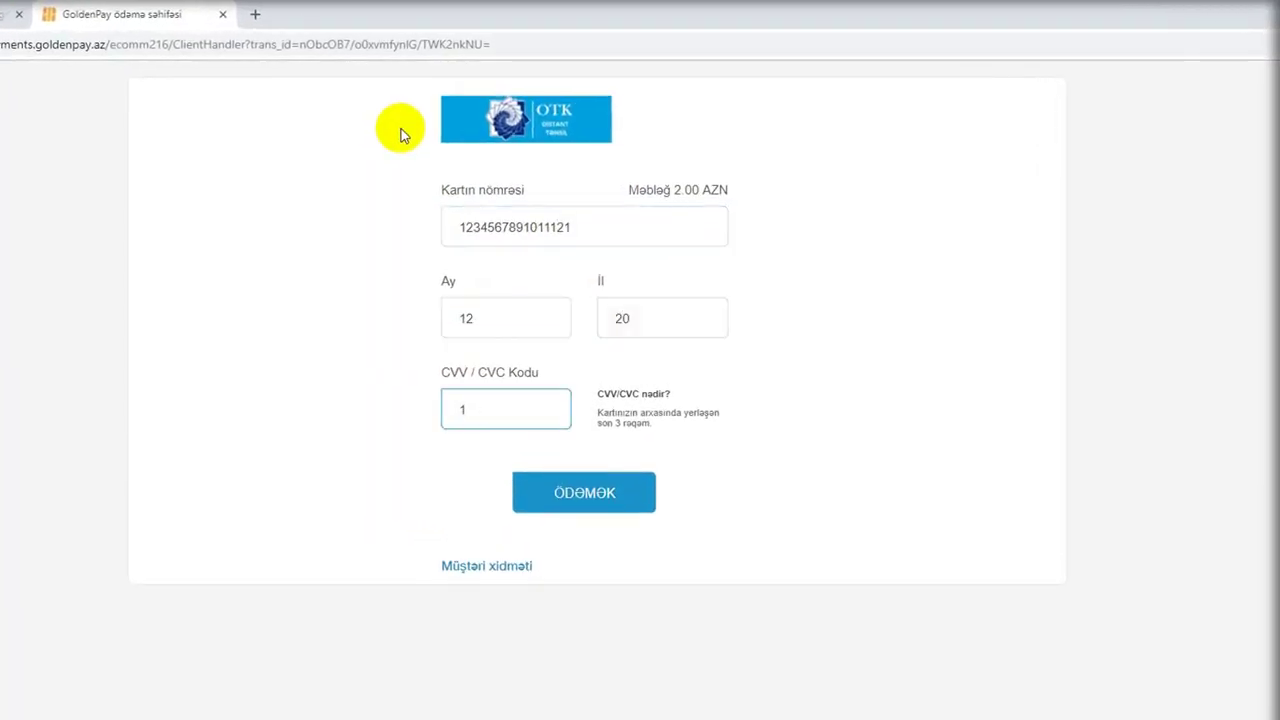
type("123")
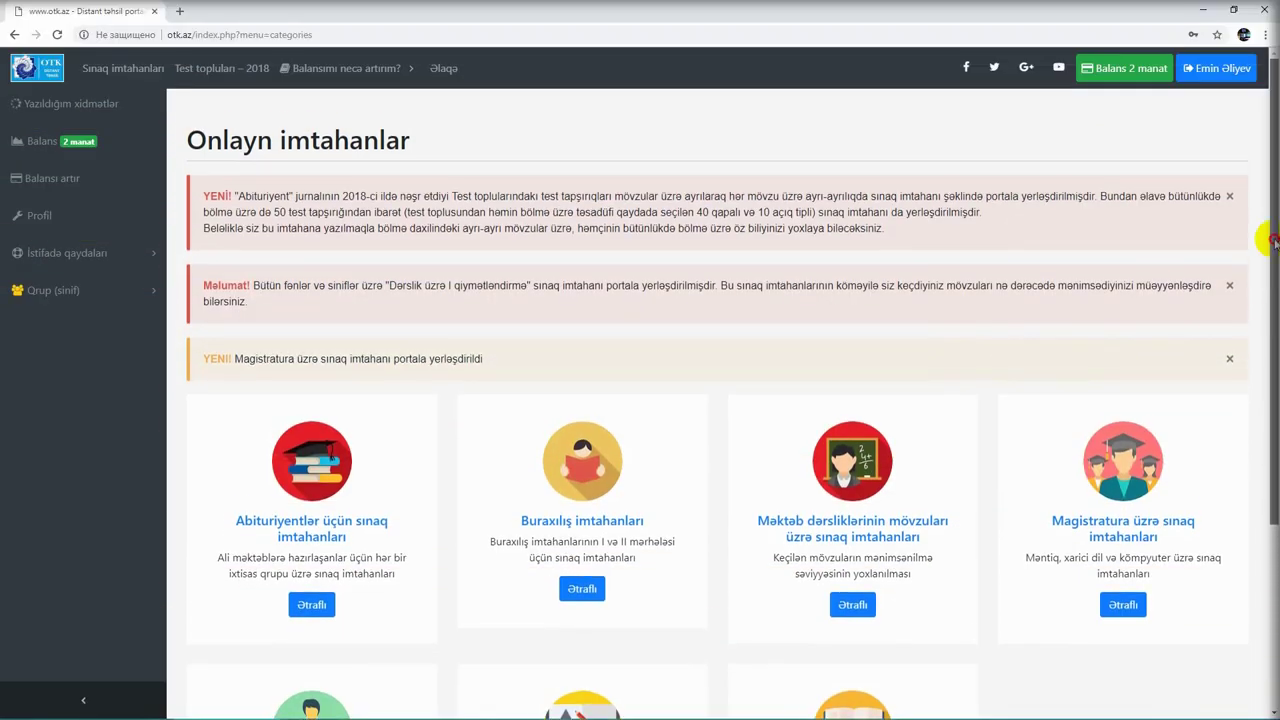
Enrol in the "Dərslik üzrə I qiymətləndirmə" exam of Riyaziyyat 5-ci sinif under the school textbook topics category, confirming the charge
scroll(1169, 329, "down", 1)
left_click(855, 538)
left_click(580, 600)
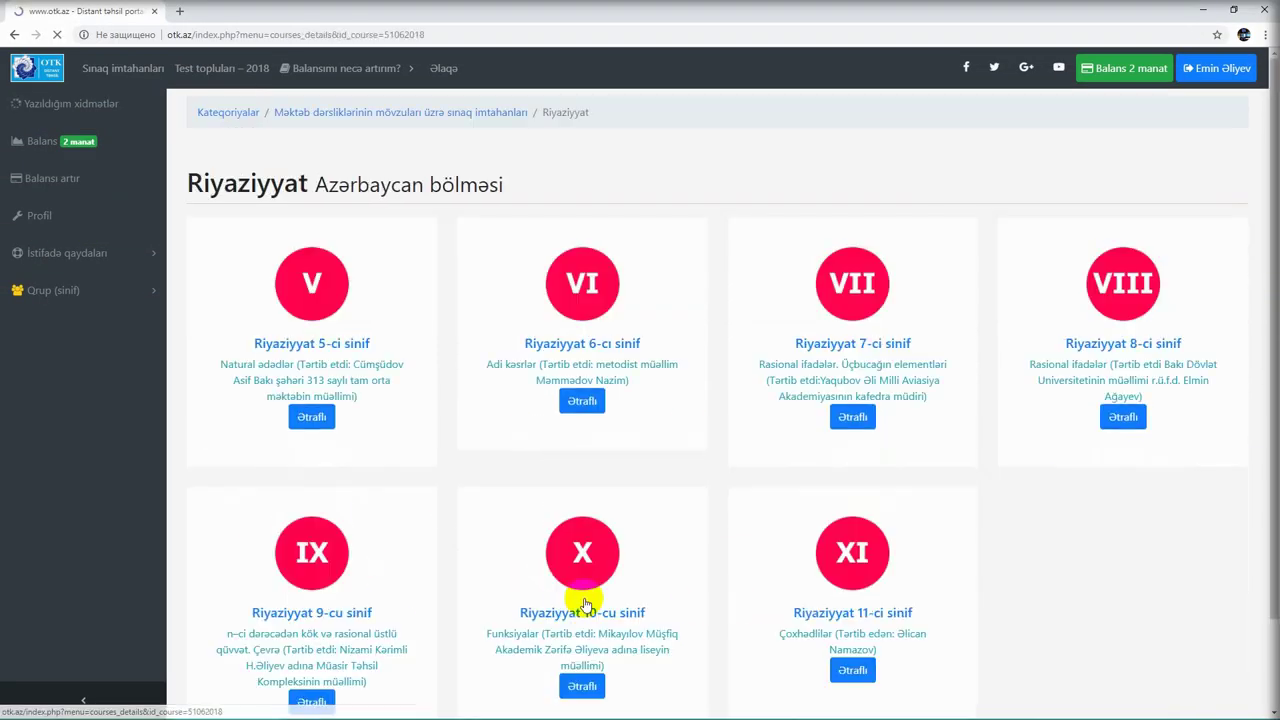
left_click(312, 417)
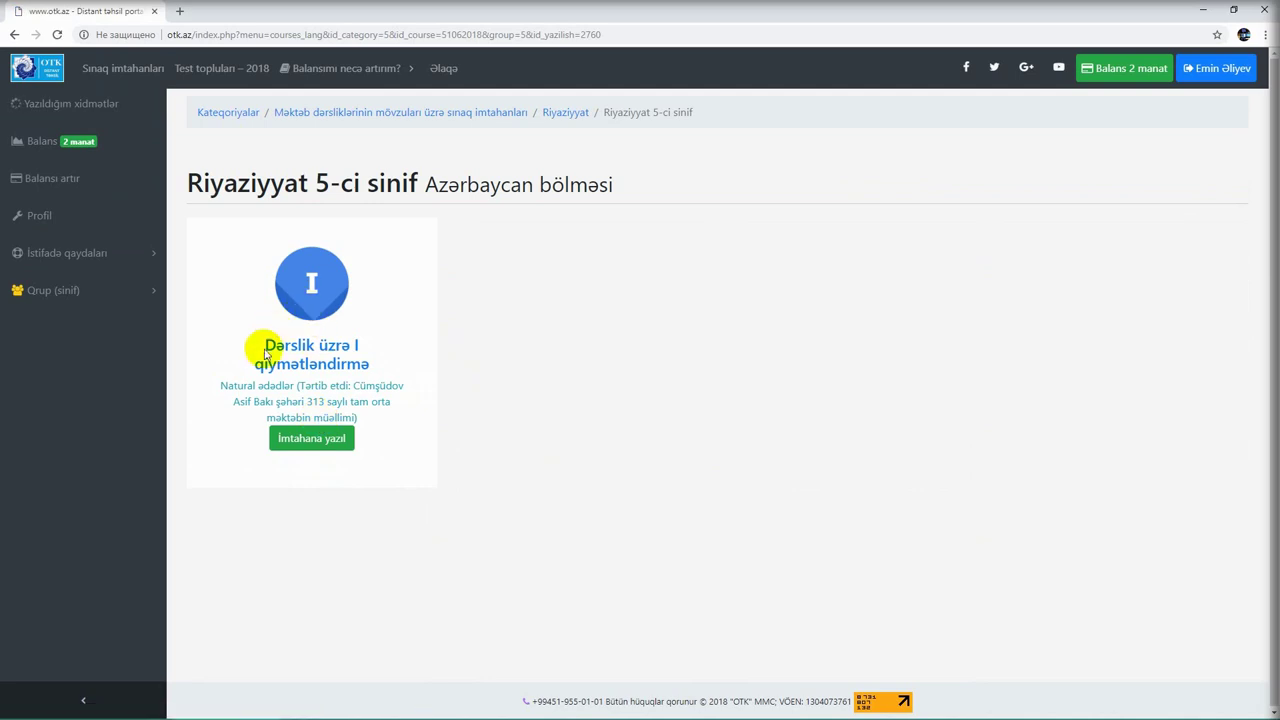
left_click(312, 446)
left_click(404, 391)
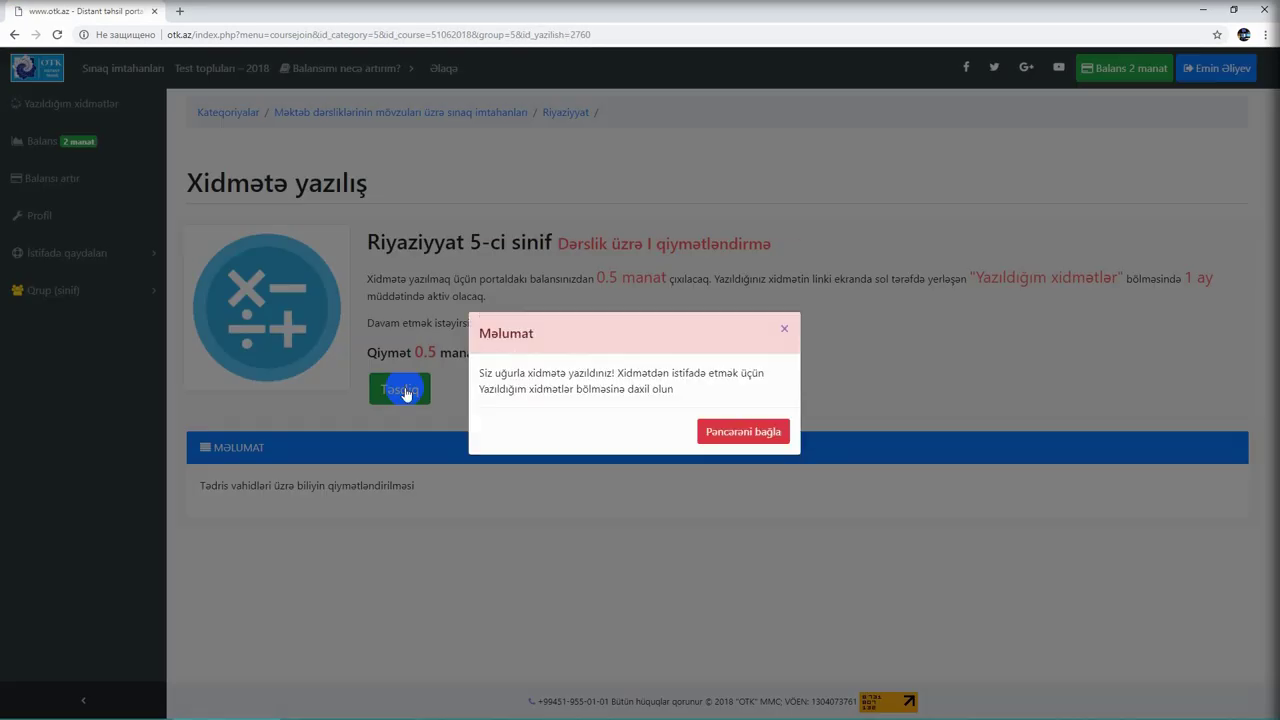
Open the enrolled Riyaziyyat 5-ci sinif exam and go to its "Dərslik üzrə I qiymətləndirmə: Natural ədədlər - ID Fenn" test
left_click(731, 432)
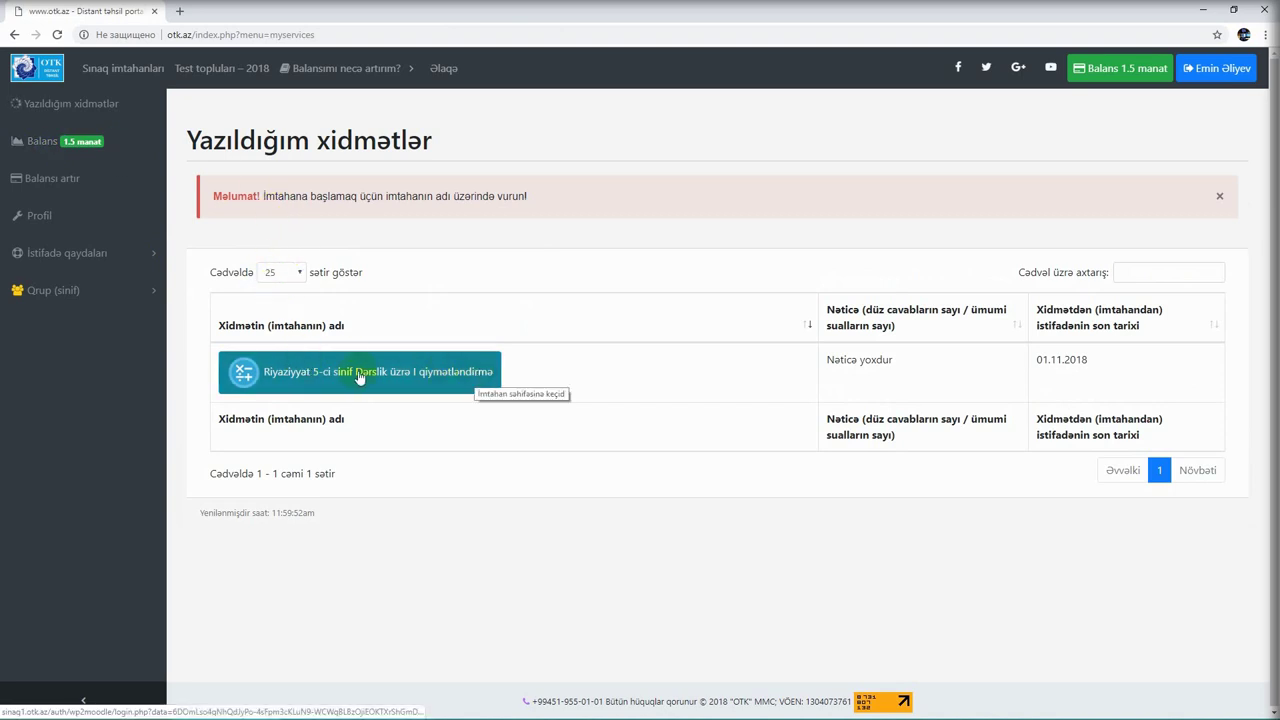
left_click(402, 385)
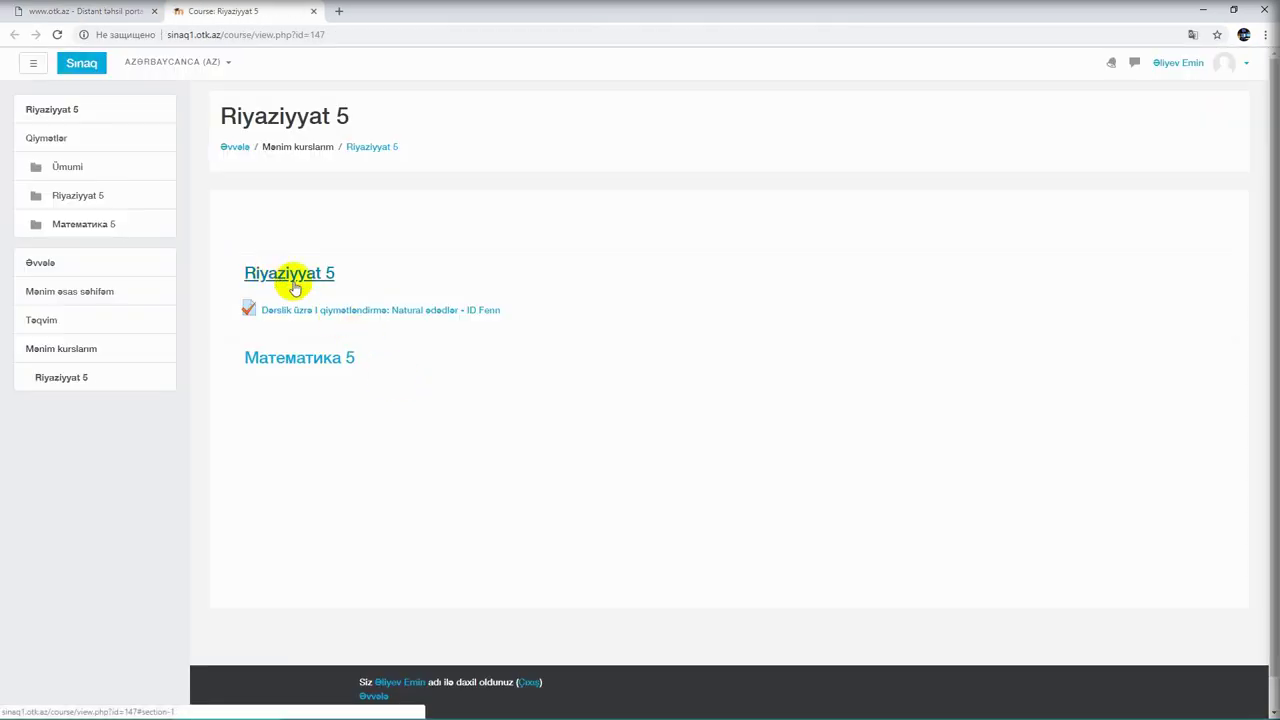
left_click(355, 312)
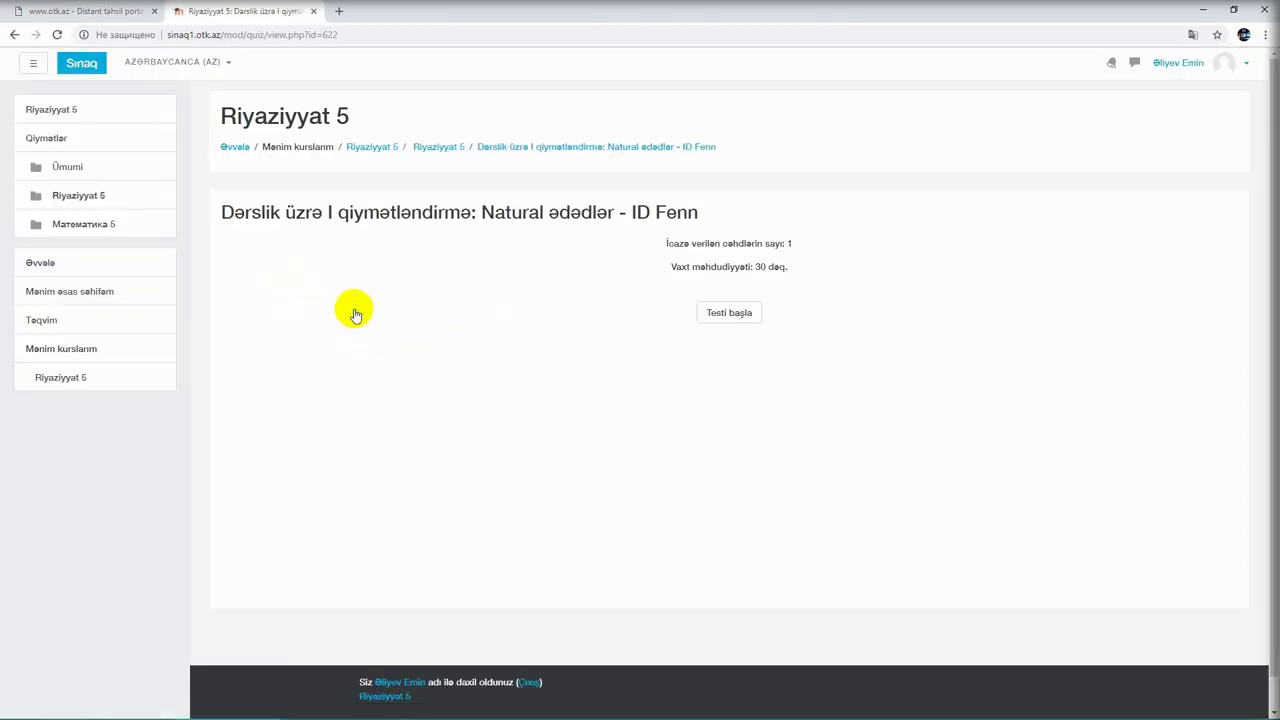
Start the test attempt, reading the 30-minute time limit notice and confirming the start
left_click(718, 314)
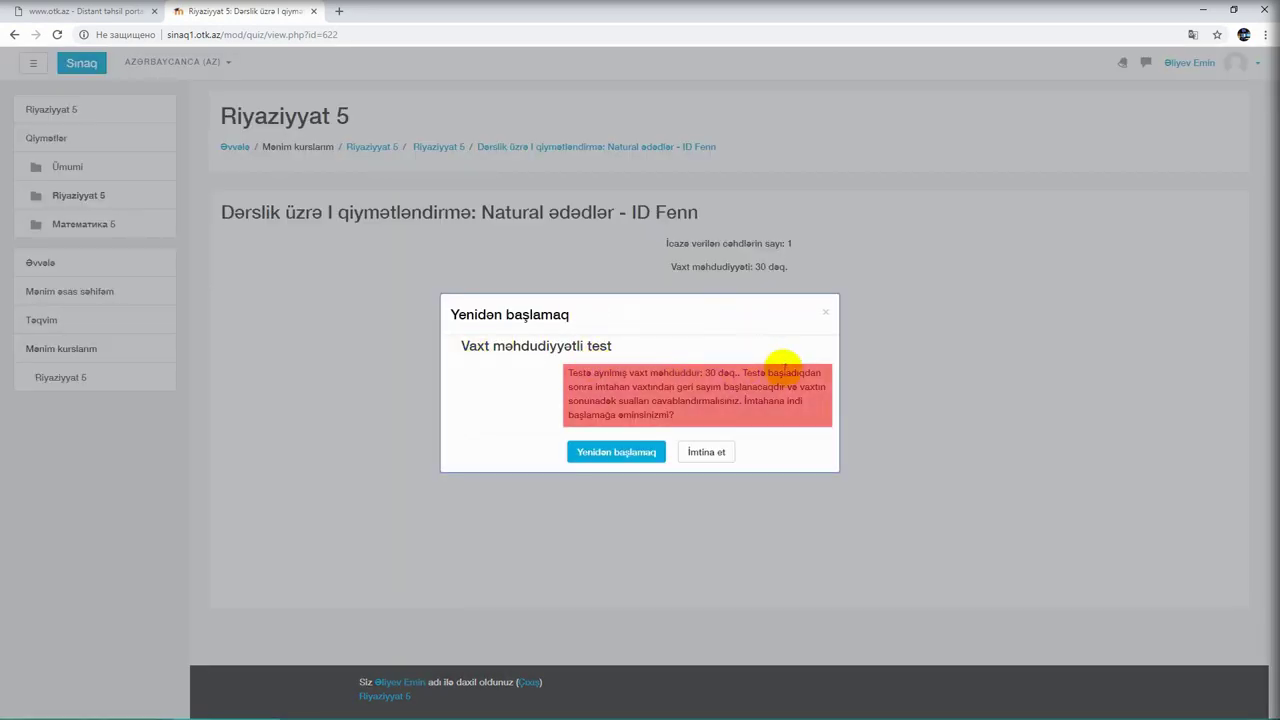
left_click_drag(568, 375, 677, 411)
left_click(686, 417)
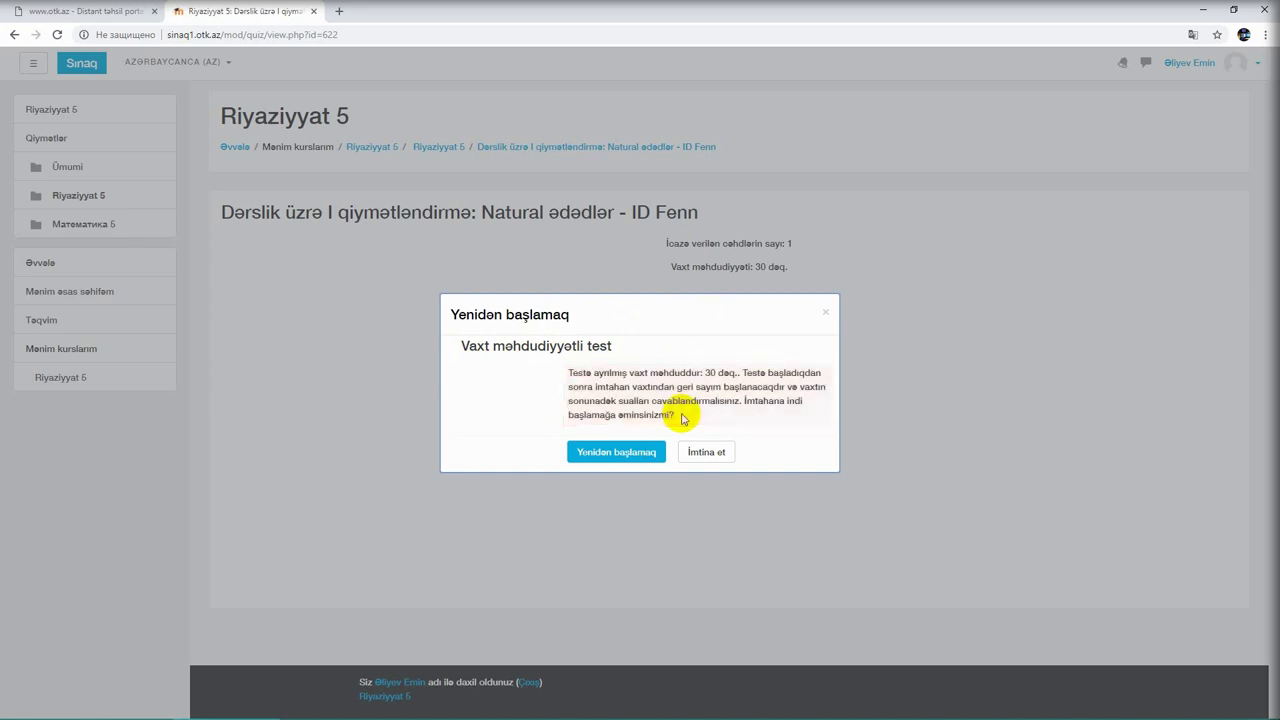
left_click(611, 455)
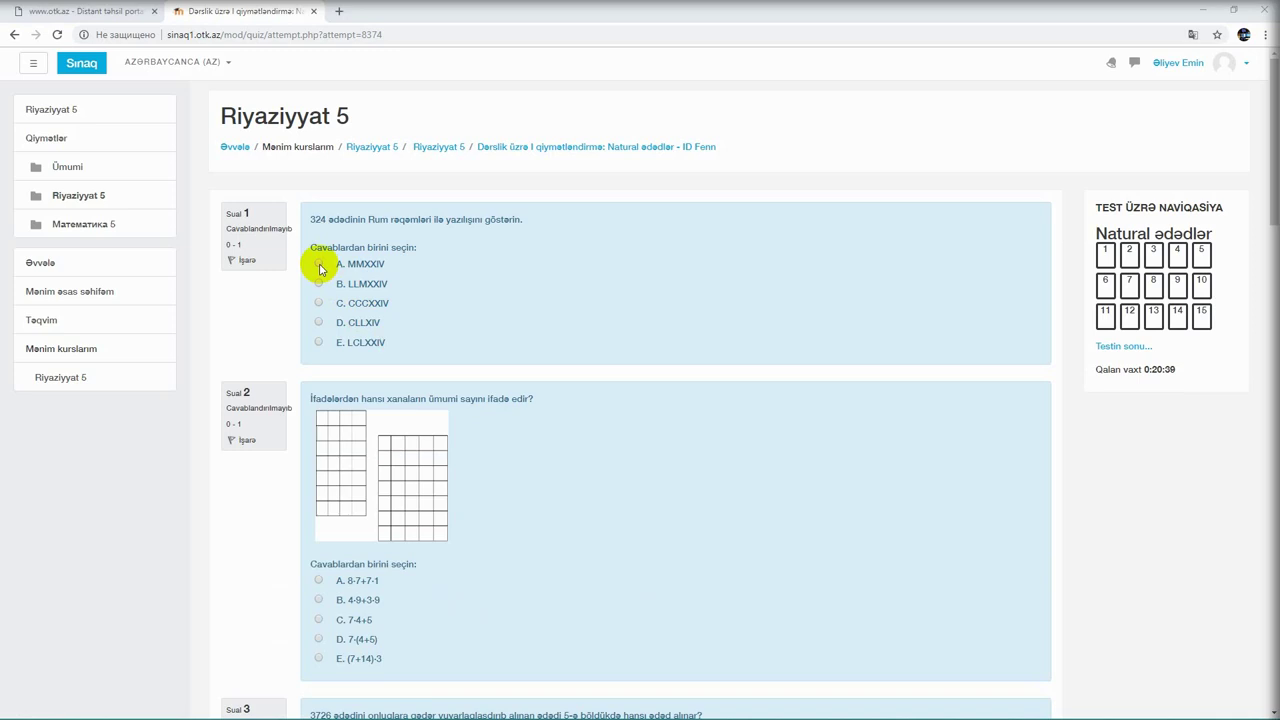
Answer questions 1 to 4 with A. MMXXIV, C. 7·4+5, 566 and 23760
left_click(319, 264)
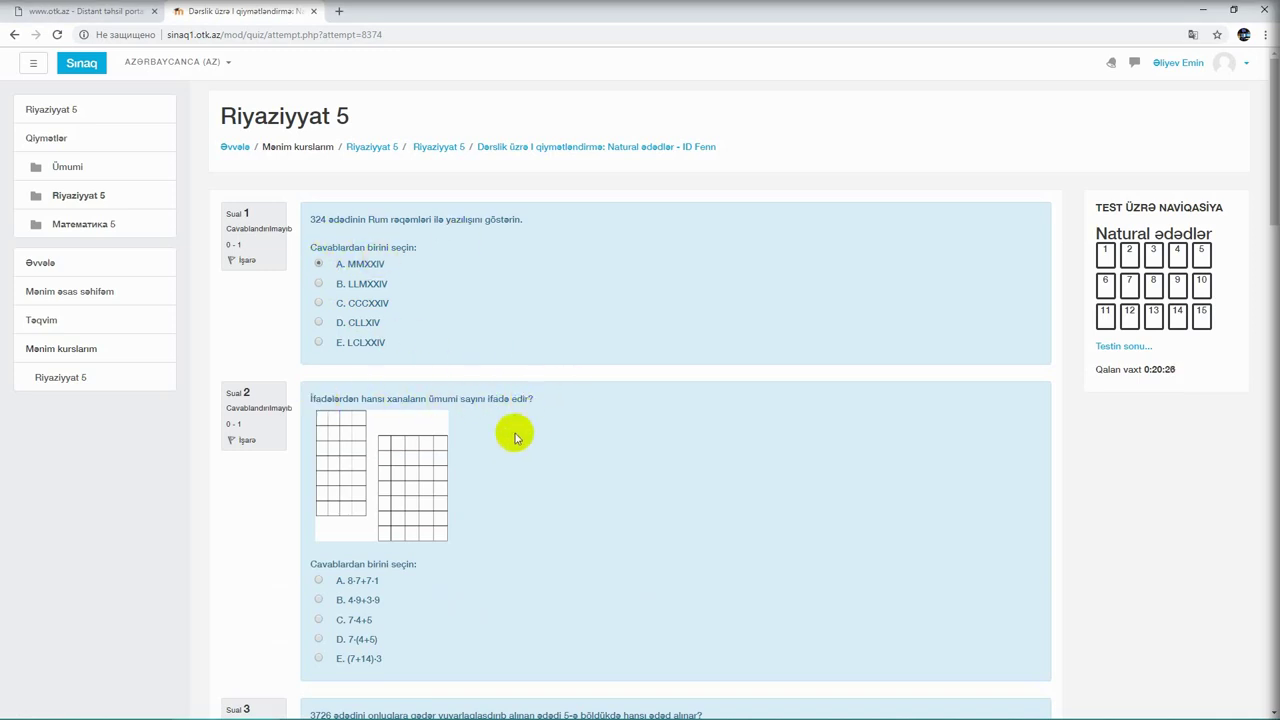
left_click(318, 619)
scroll(415, 403, "down", 4)
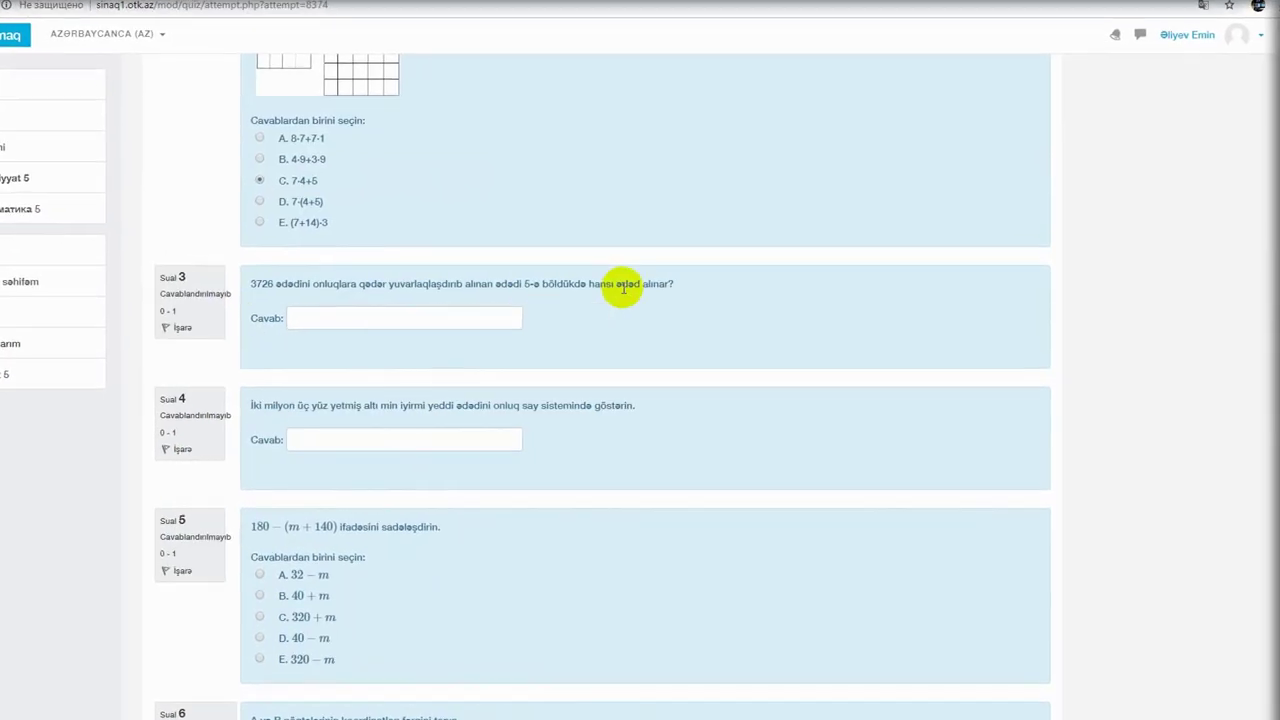
left_click(275, 315)
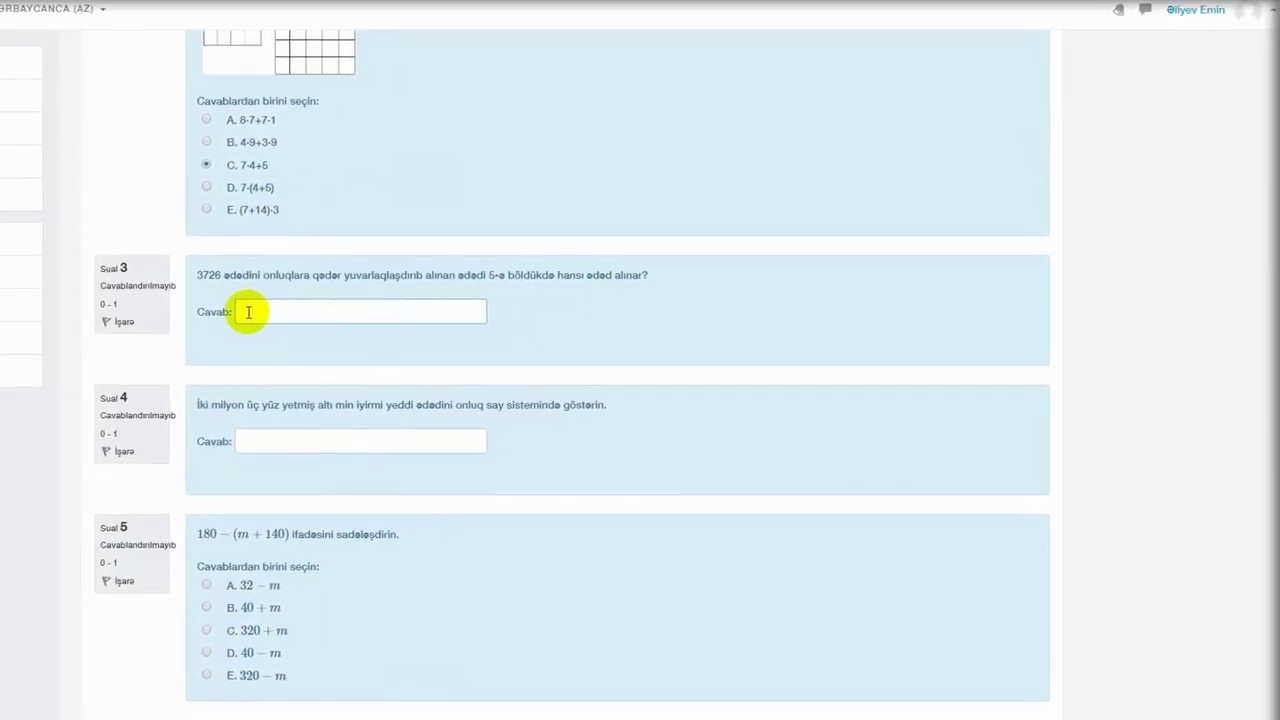
type("566")
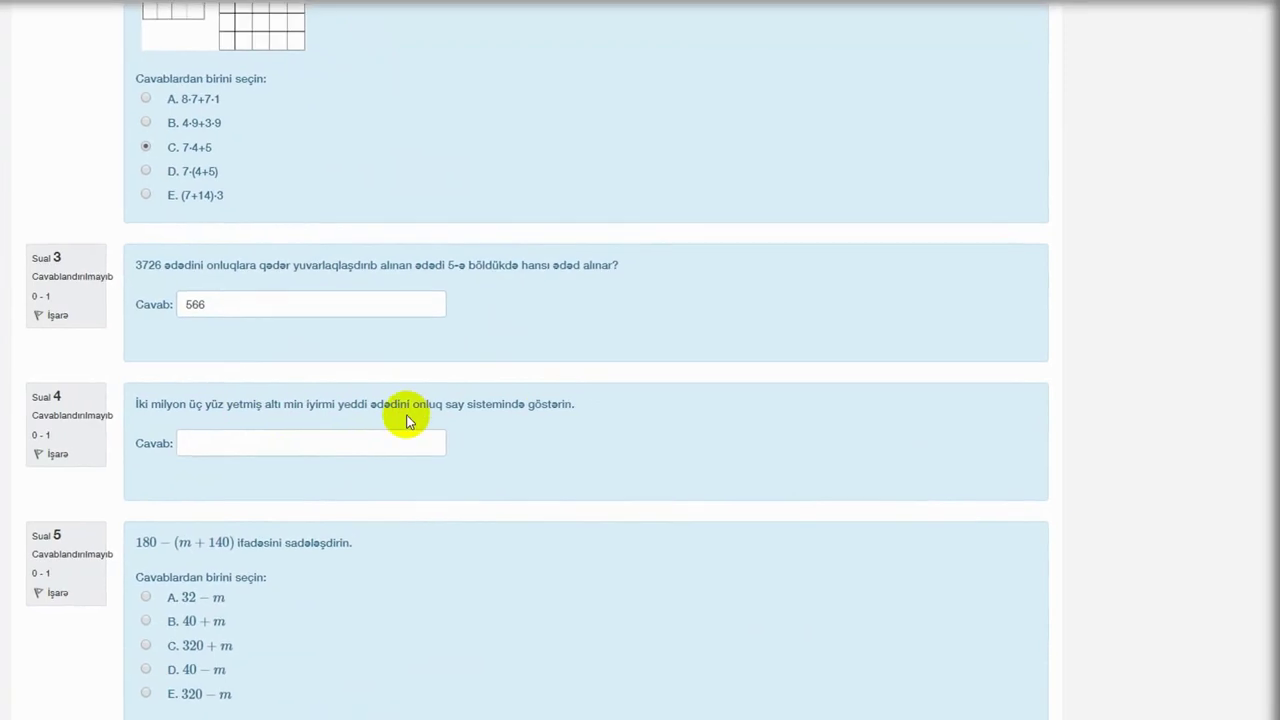
type("23760")
Choose D. 40 − m for question 5, place 100 as the answer to question 6, and fill in question 7
scroll(357, 594, "down", 4)
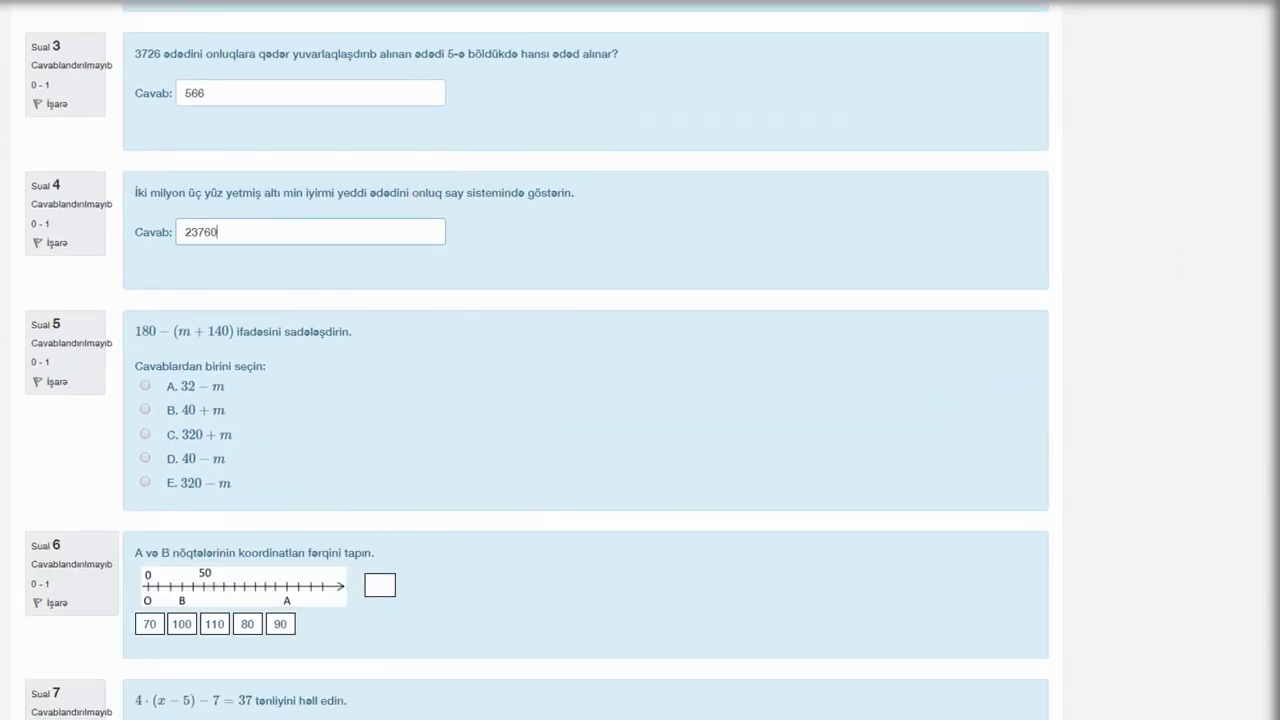
left_click(148, 250)
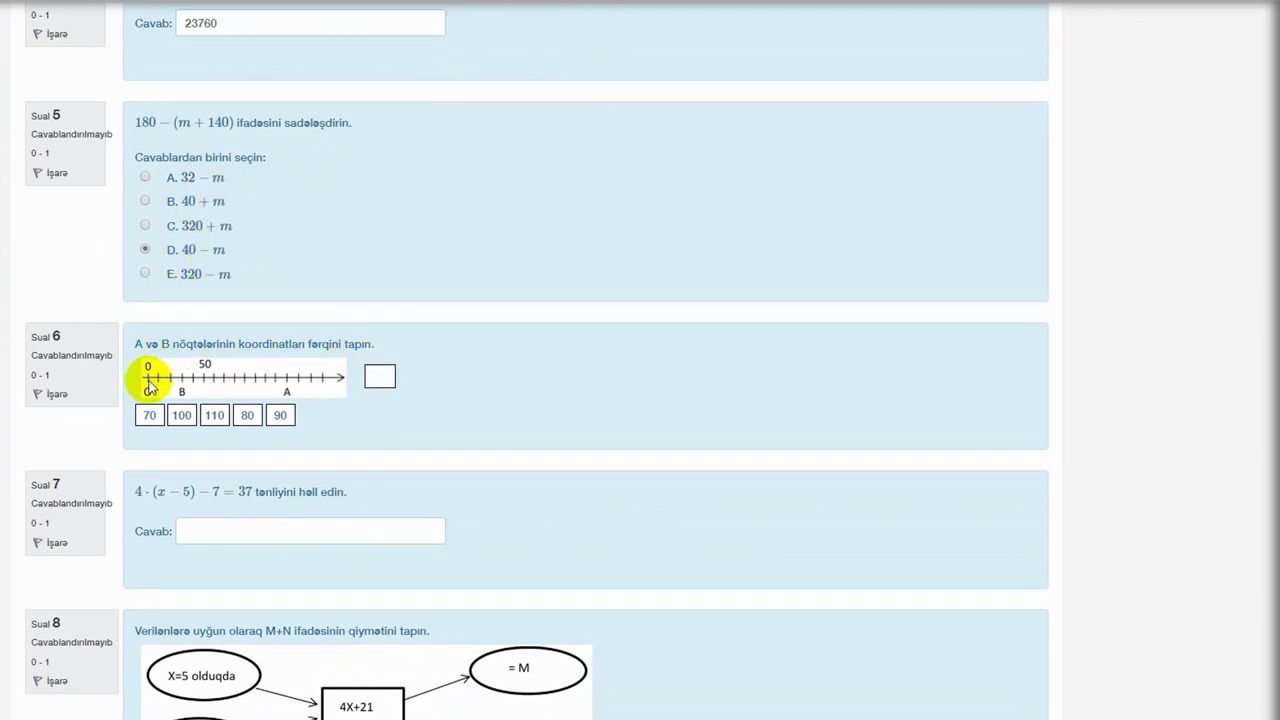
left_click_drag(185, 413, 380, 378)
scroll(1174, 384, "down", 3)
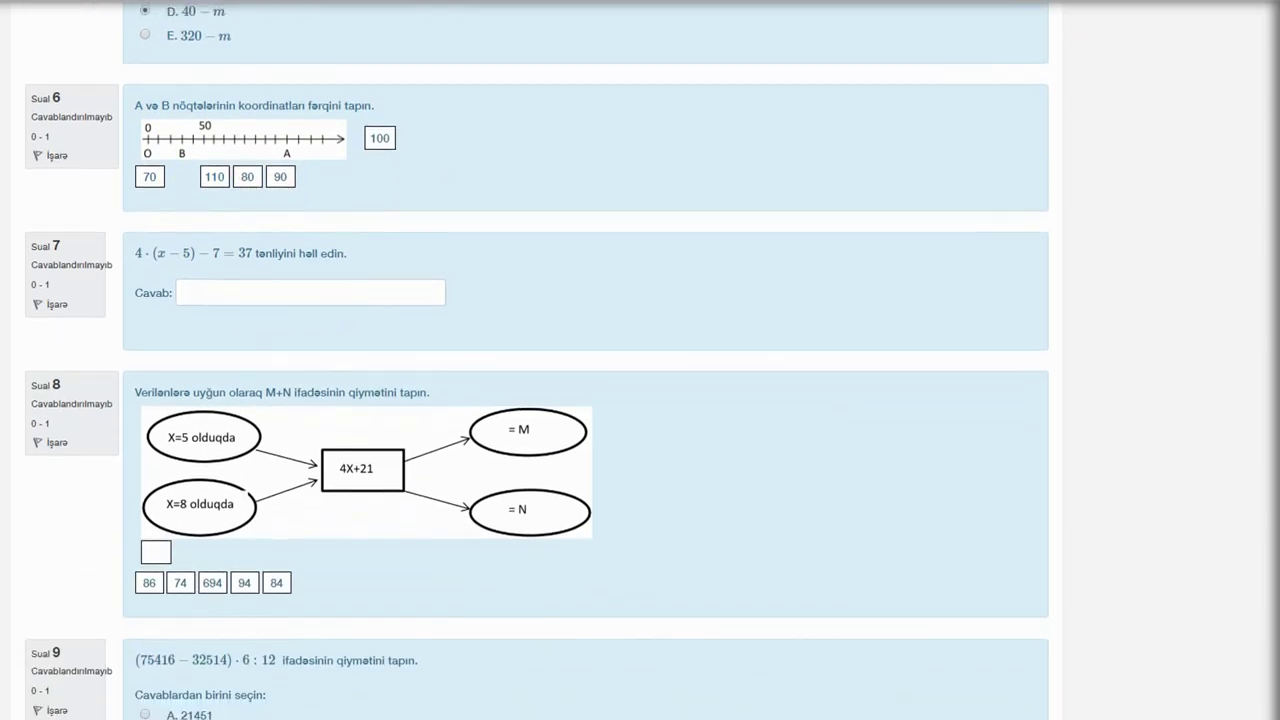
left_click(197, 218)
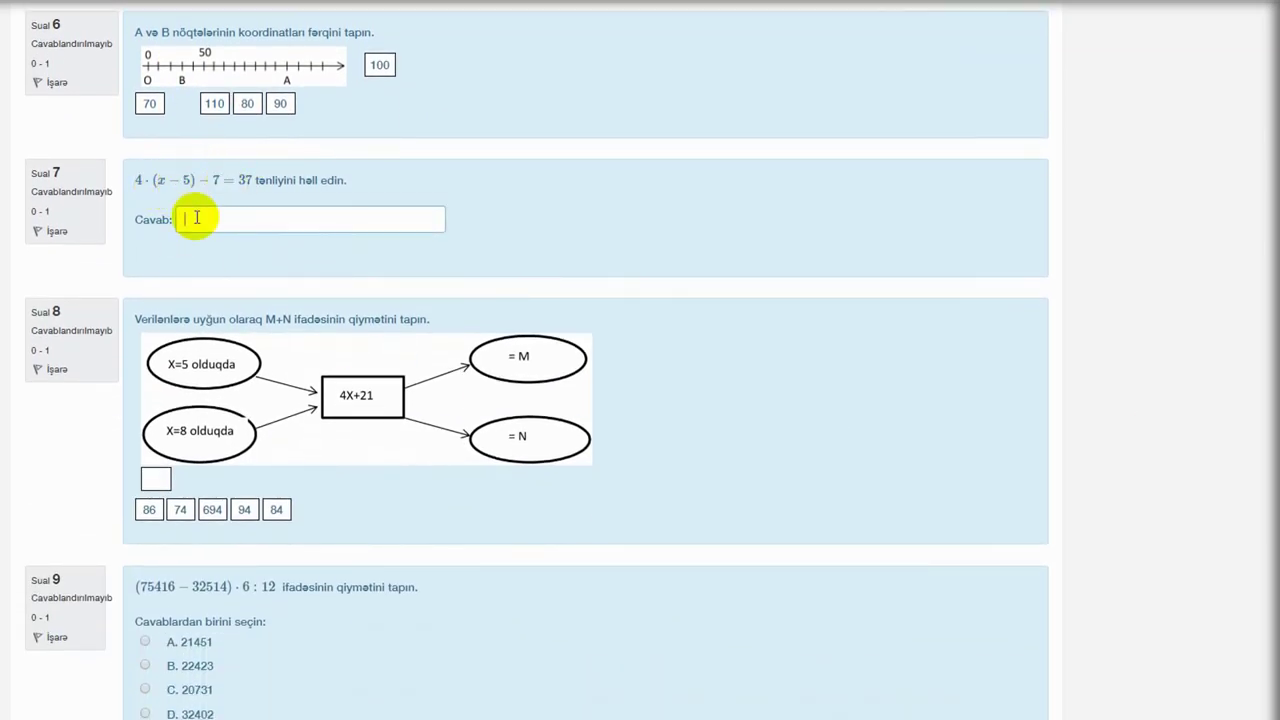
Place 94 as the answer to question 8, choose C. 20731 for question 9, and place 451 for question 10
scroll(223, 334, "down", 2)
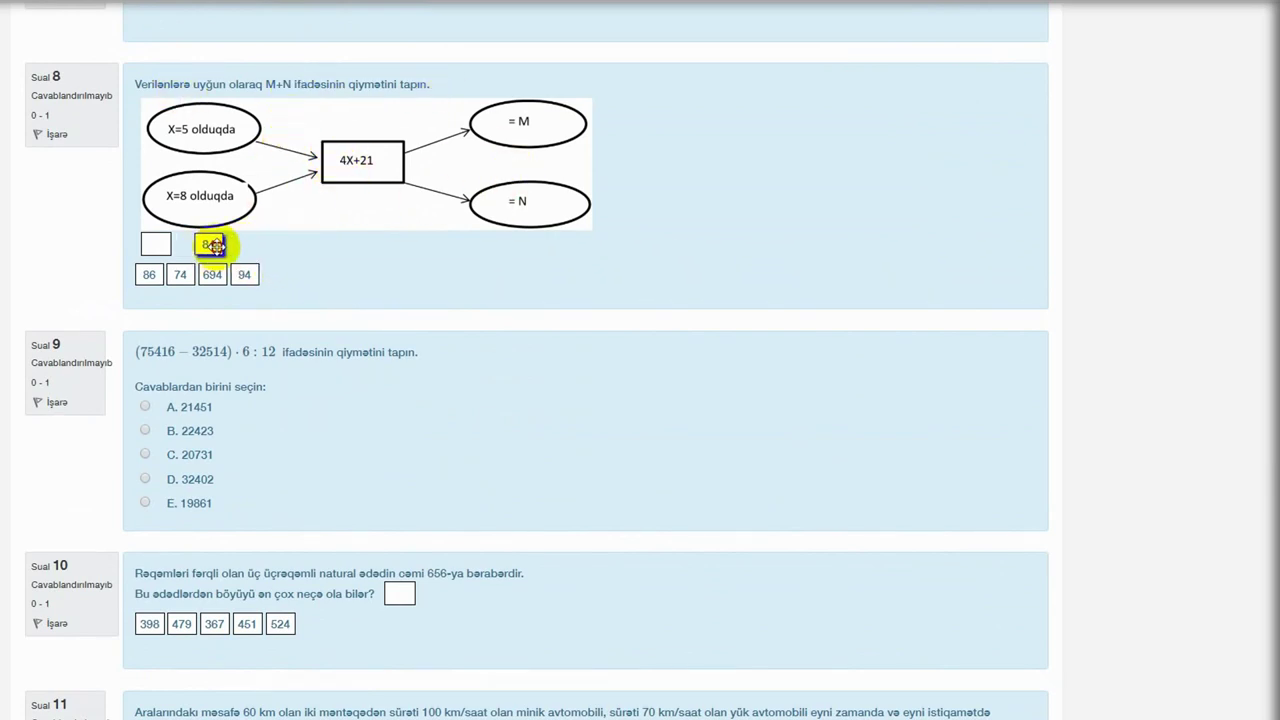
left_click_drag(245, 274, 152, 243)
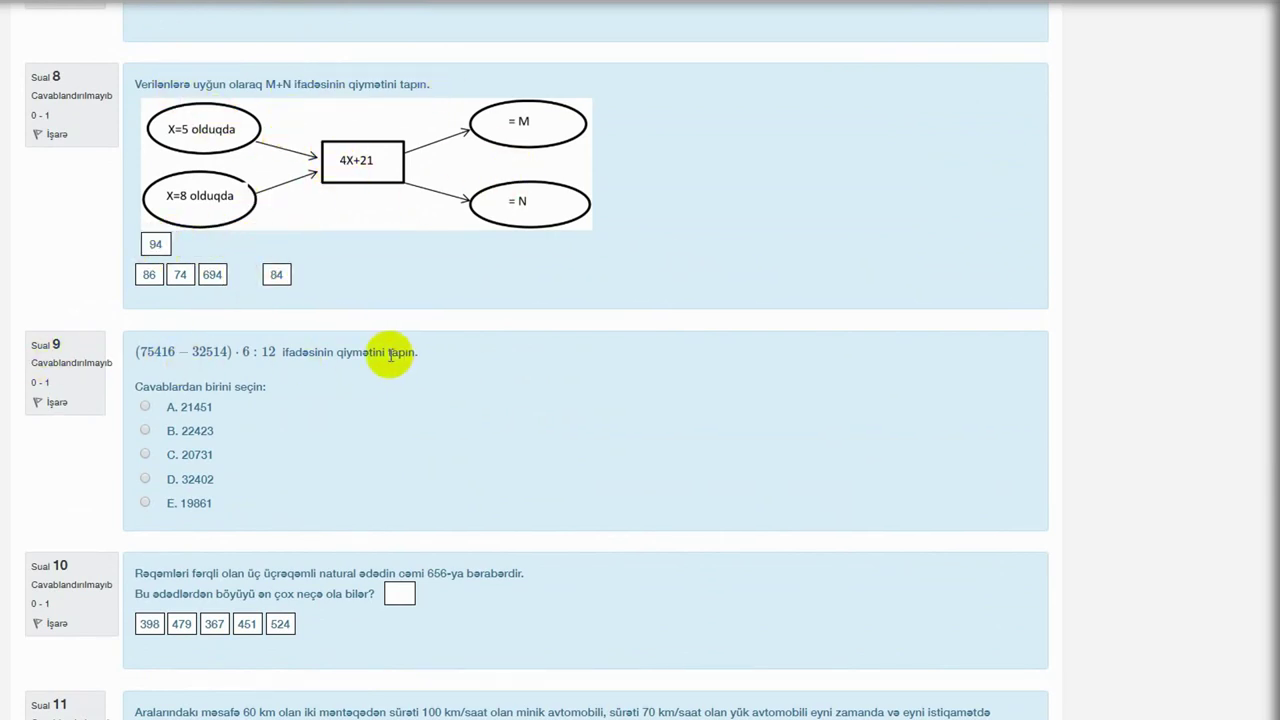
left_click(145, 455)
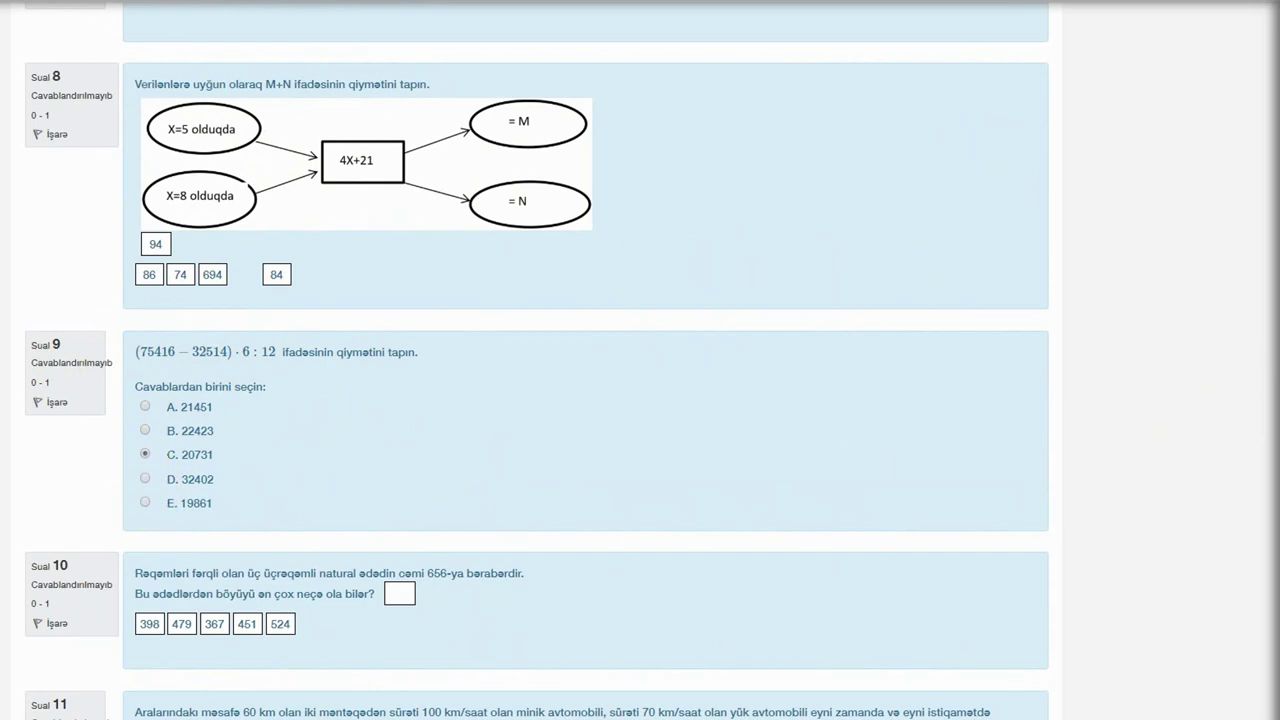
scroll(200, 300, "down", 5)
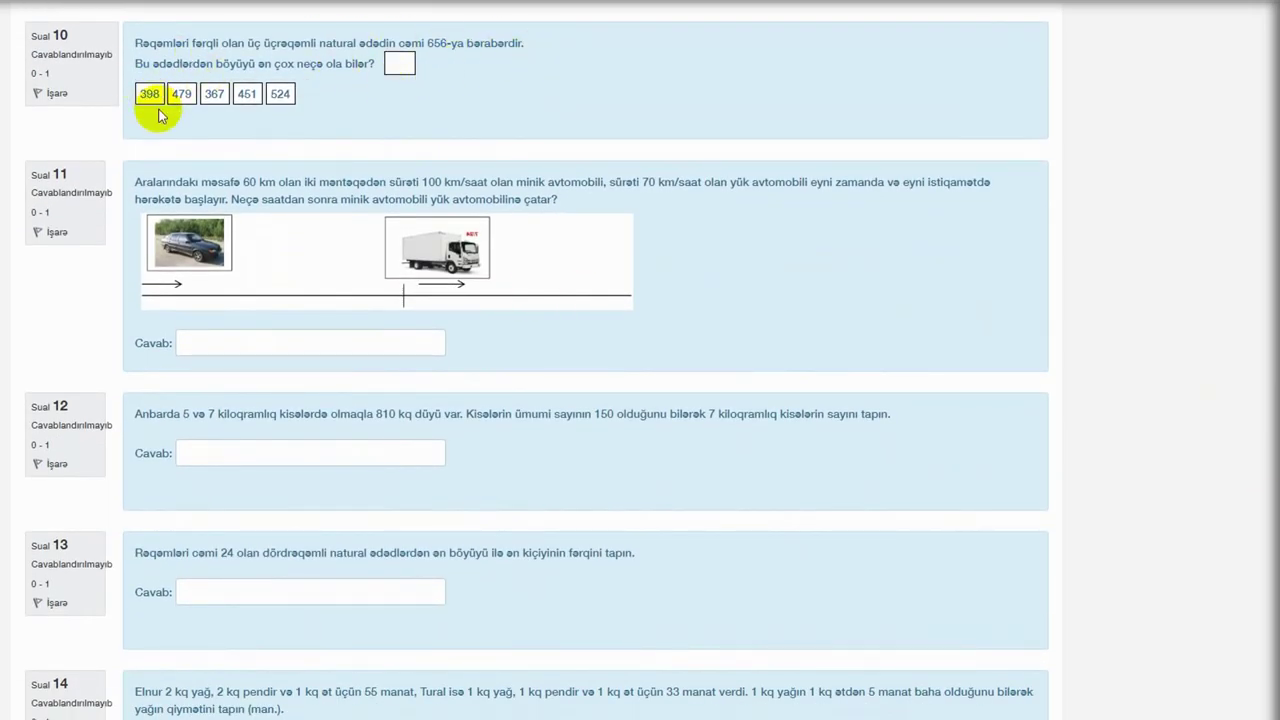
left_click_drag(406, 62, 408, 64)
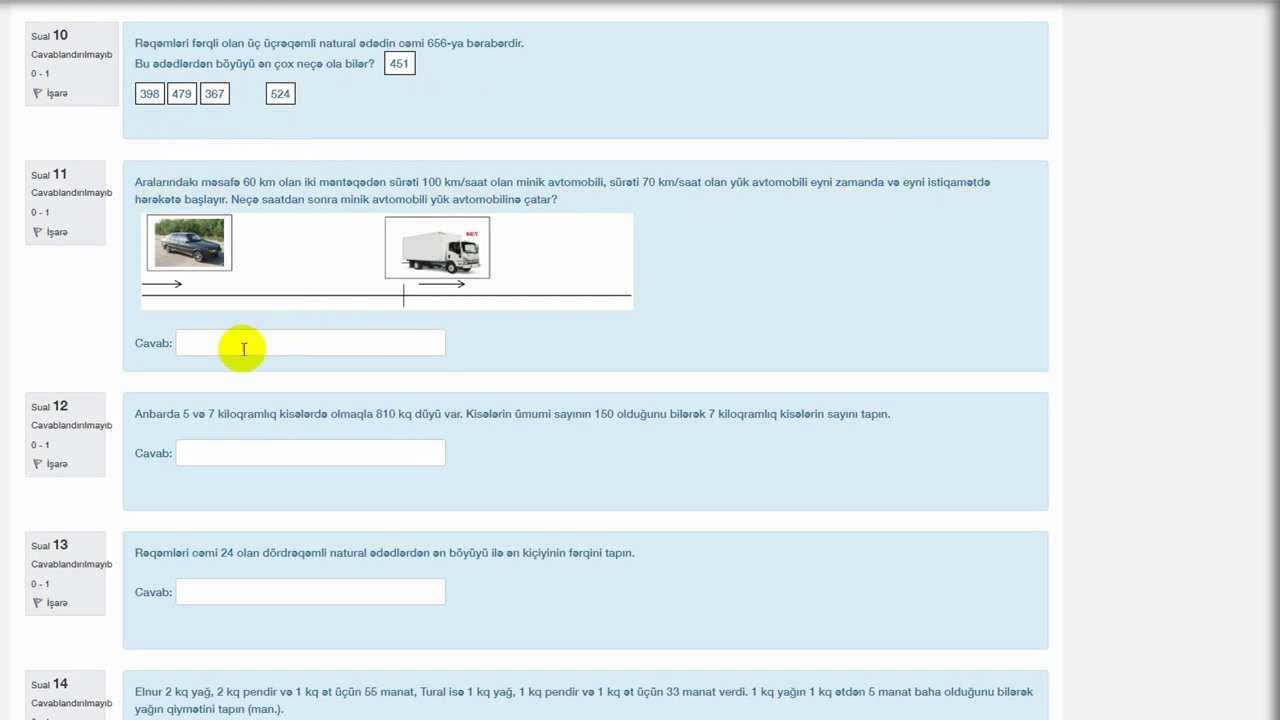
Enter the answers 2, 45, 8361 and 125 for questions 11 to 14
type("2")
left_click(248, 450)
scroll(249, 443, "down", 2)
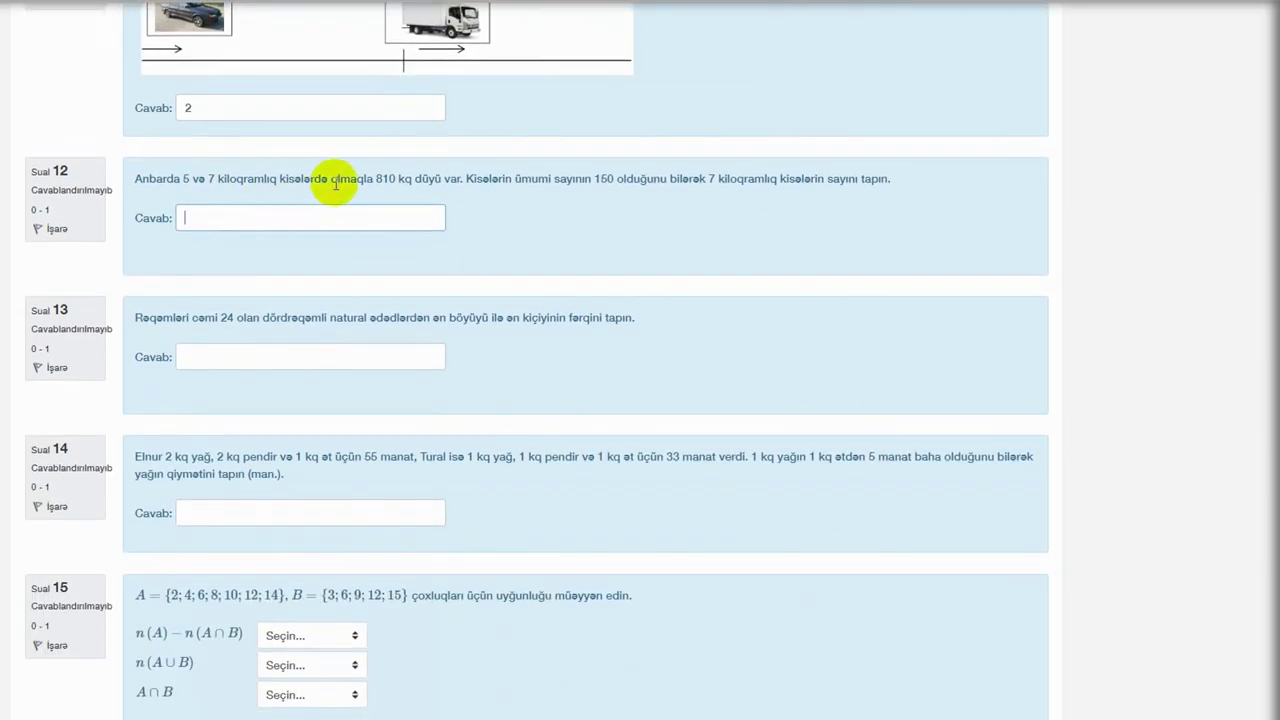
type("45")
left_click(266, 360)
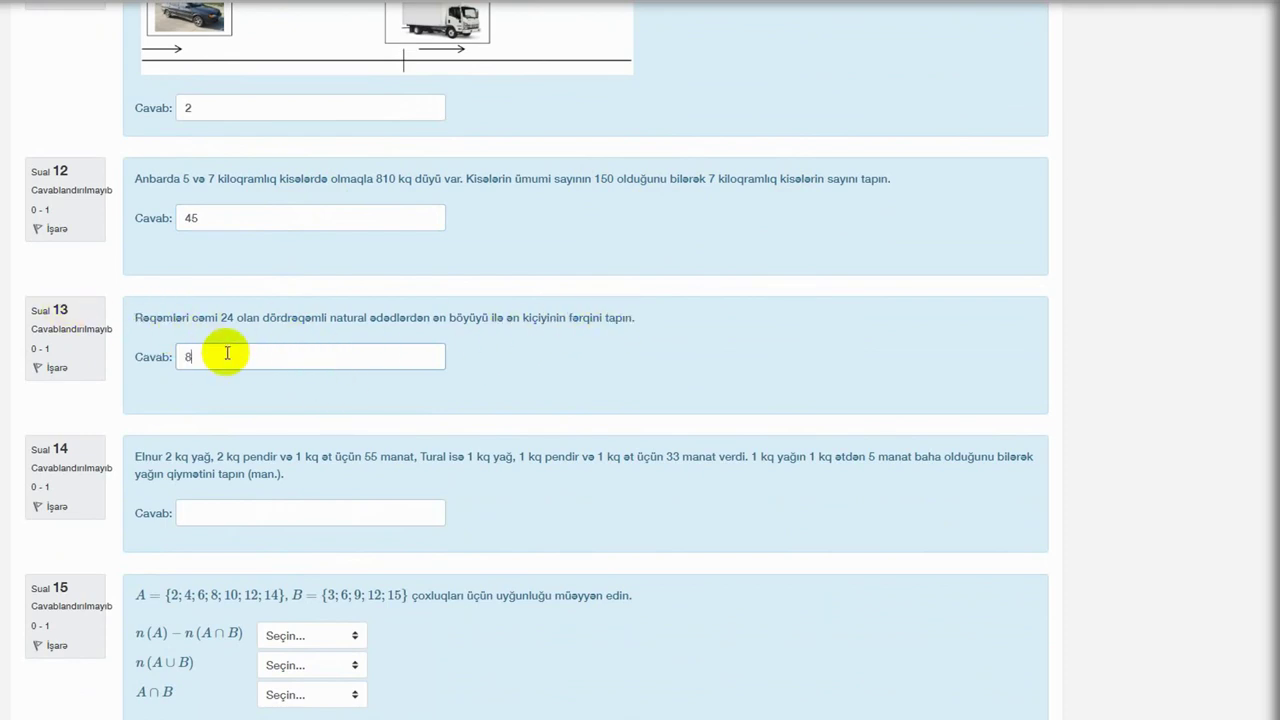
scroll(340, 445, "down", 2)
left_click(351, 371)
type("125")
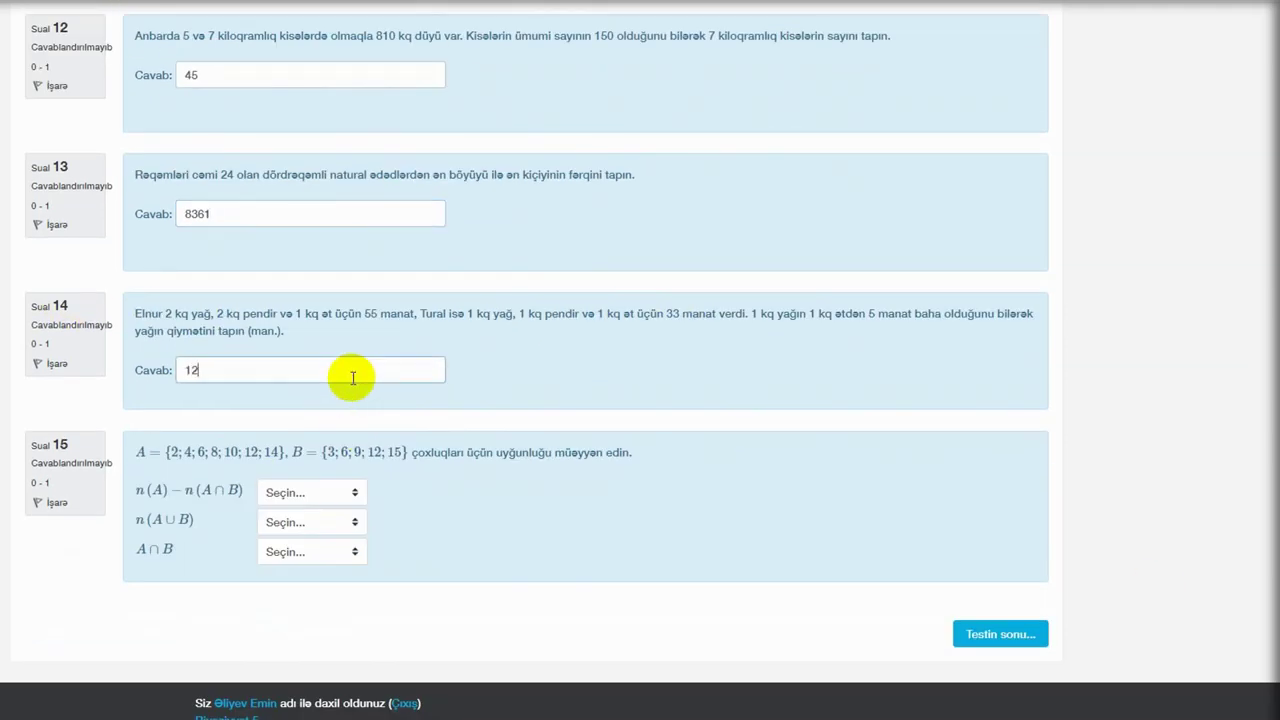
Match question 15's set expressions: n(A) − n(A∩B) to {6;12}, n(A∪B) to n(B) − 1, and A∩B to {2;4;8;10;12;14}
left_click(352, 492)
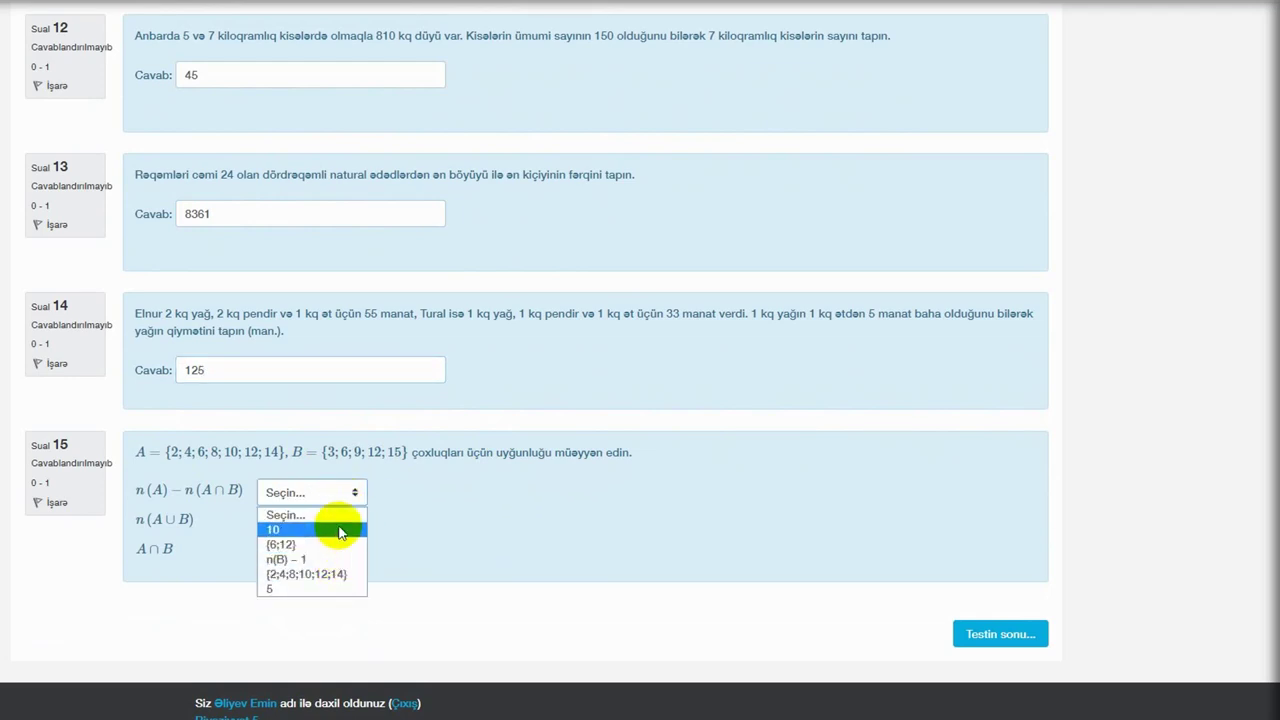
left_click(290, 544)
left_click(310, 519)
left_click(343, 586)
left_click(310, 548)
left_click(314, 630)
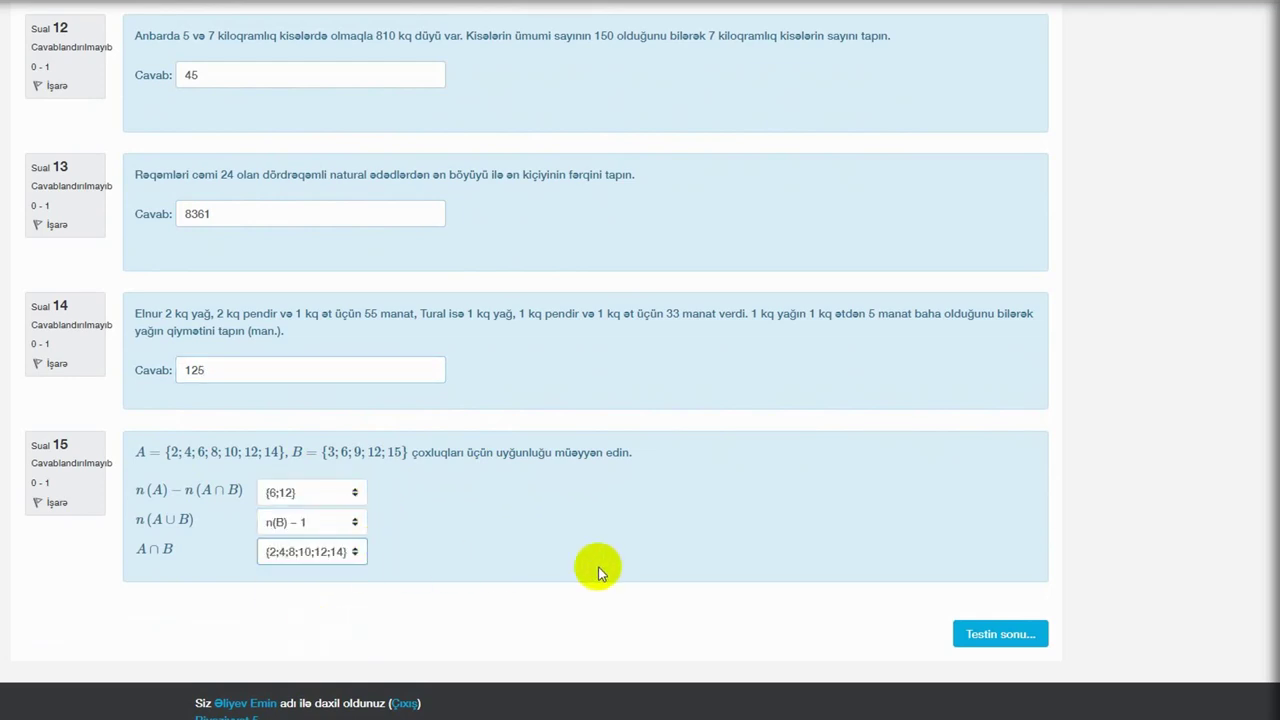
Review the given answers across the whole test, jumping from question 1 to question 8 and on to question 15
scroll(500, 571, "up", 1)
scroll(1109, 651, "up", 15)
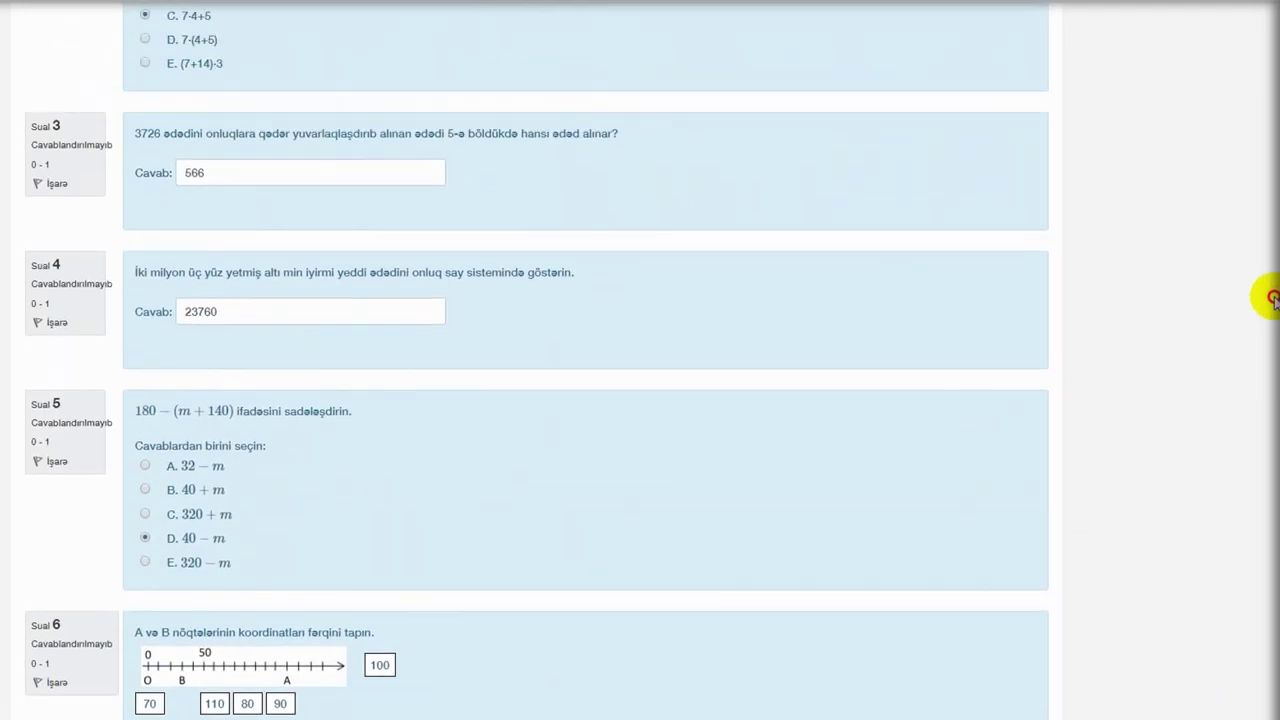
scroll(156, 313, "up", 3)
left_click(145, 228)
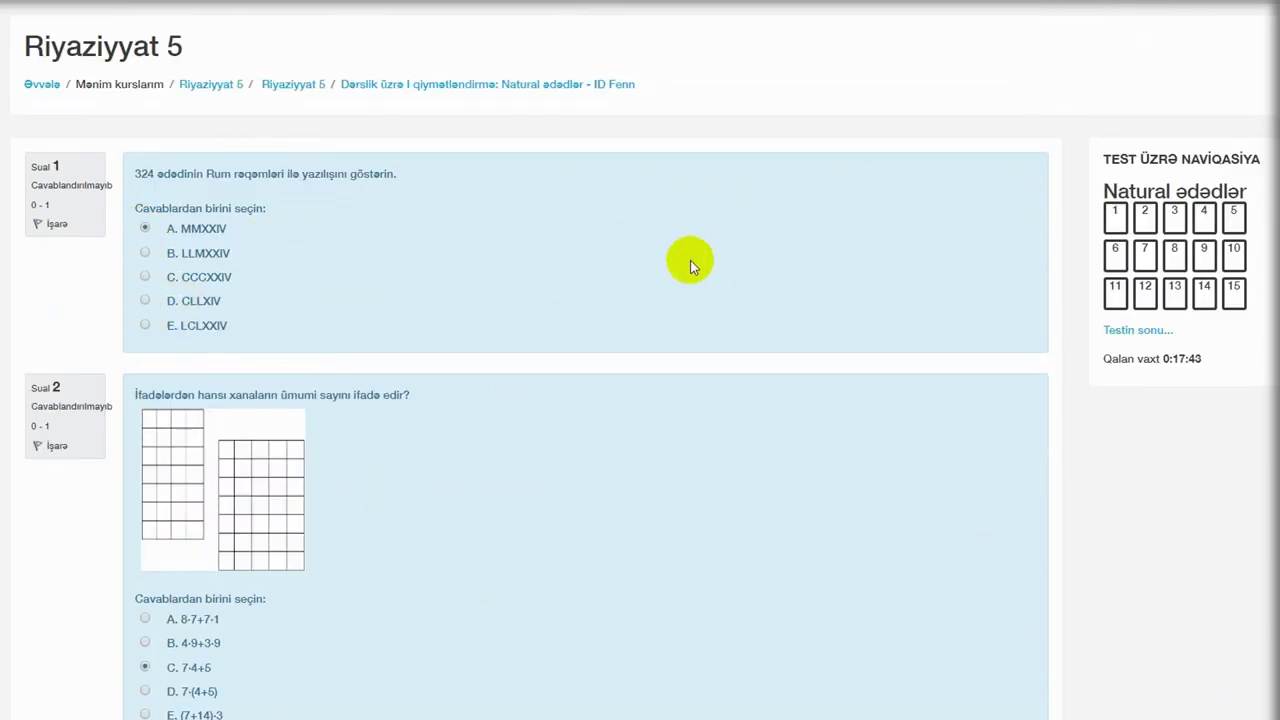
left_click(1163, 250)
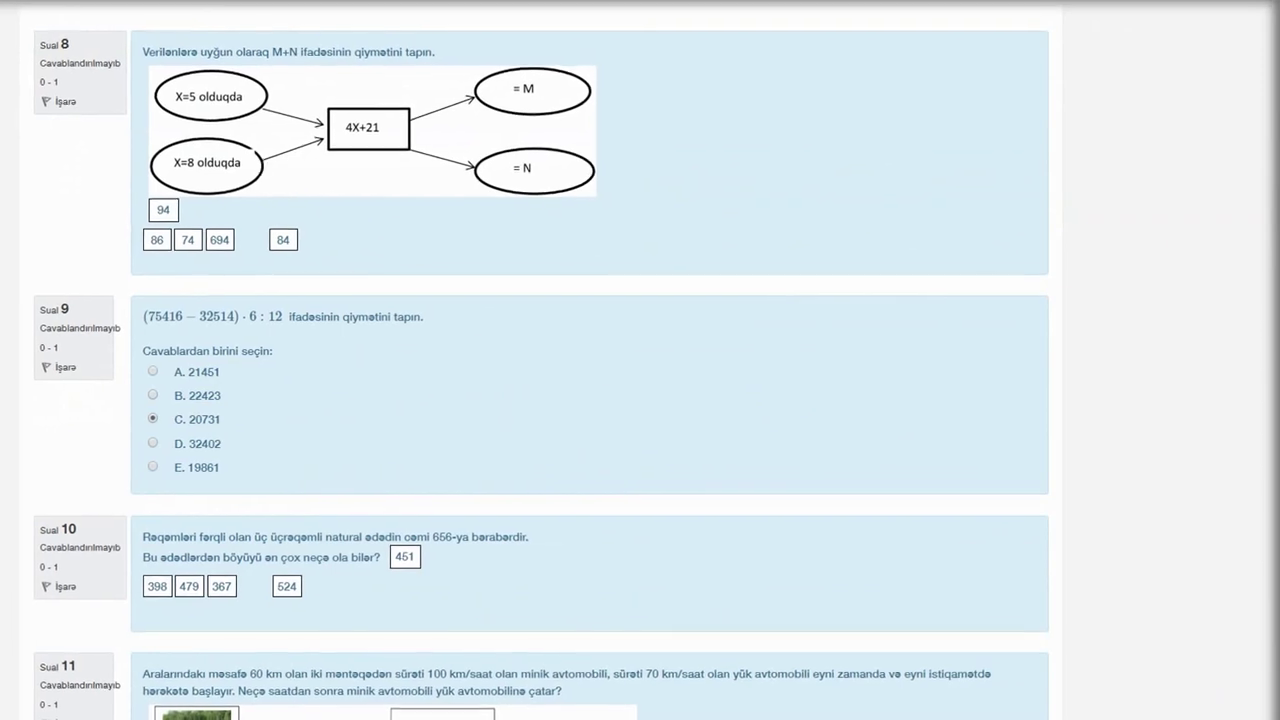
scroll(640, 400, "down", 3)
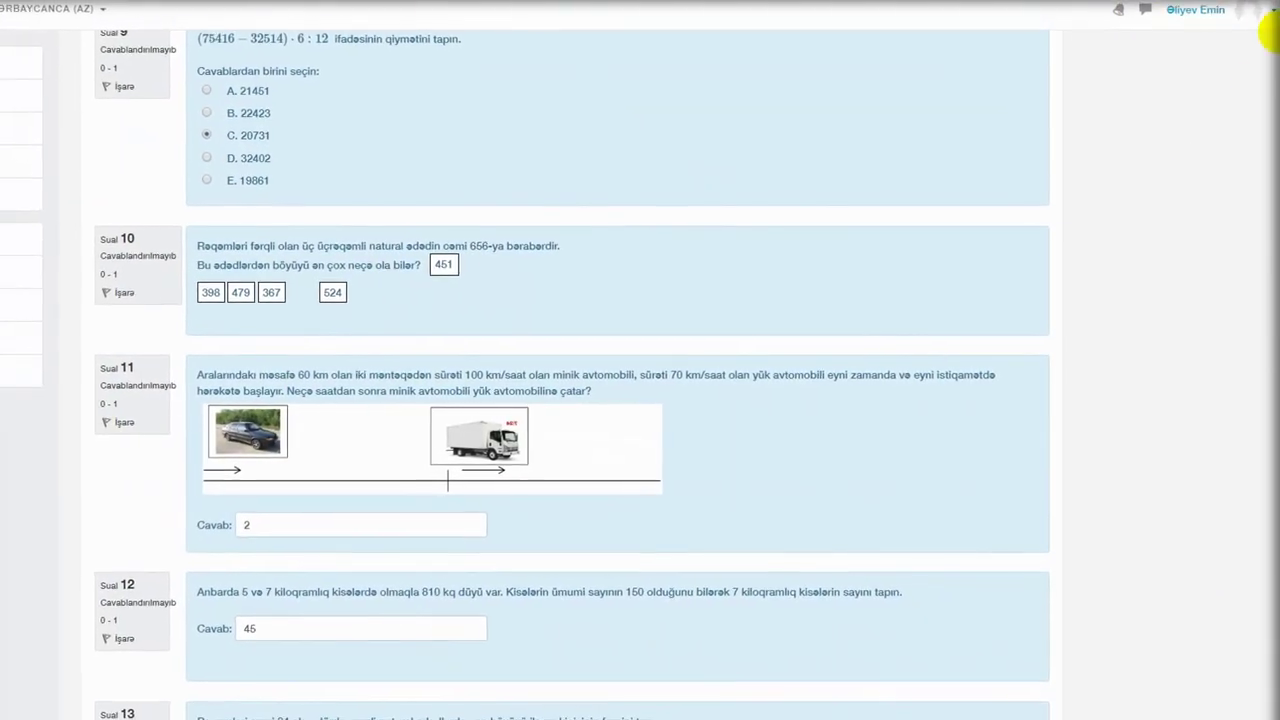
scroll(1108, 577, "down", 6)
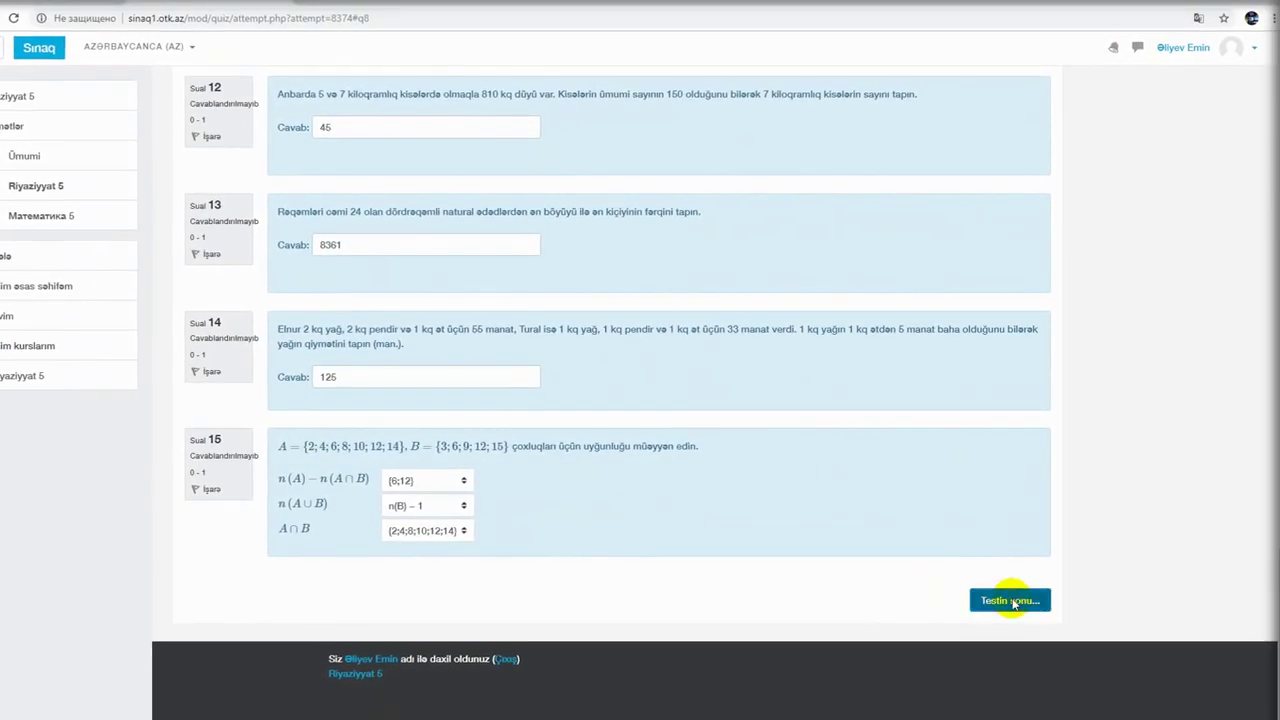
End the test, check the saved status of each question in the attempt summary, and submit all answers with confirmation
left_click(1010, 600)
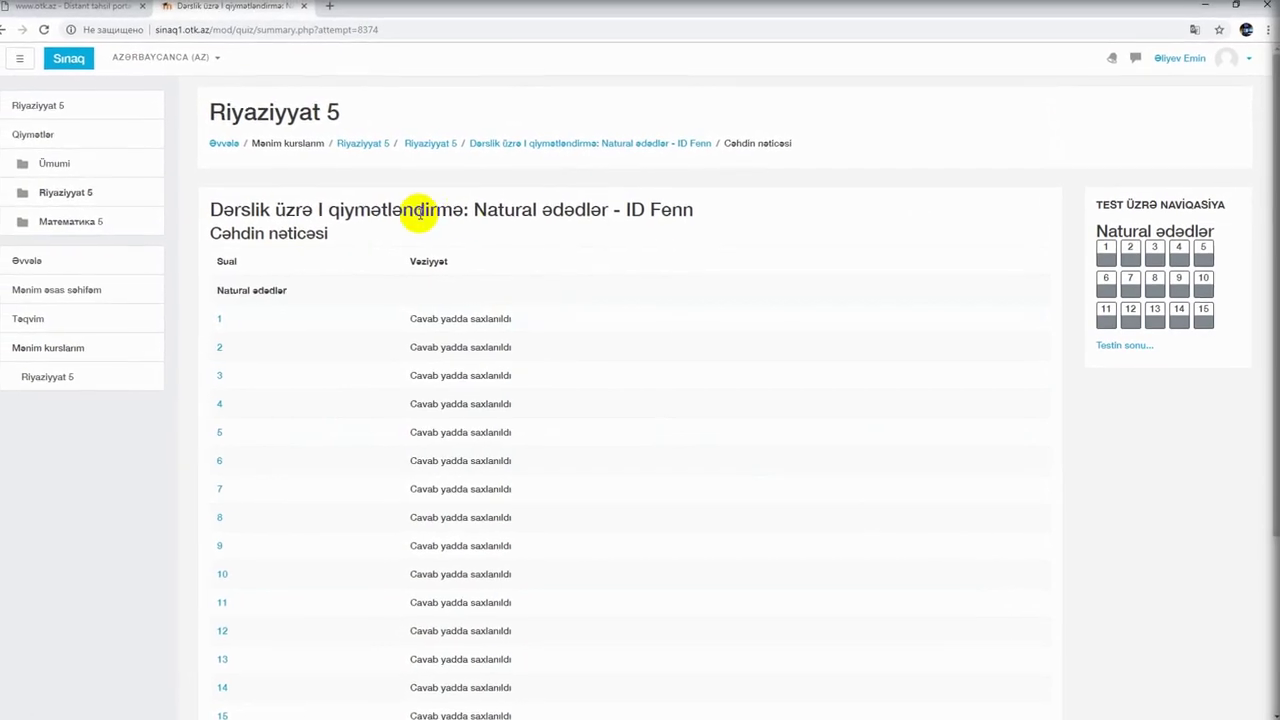
left_click_drag(1266, 286, 1264, 396)
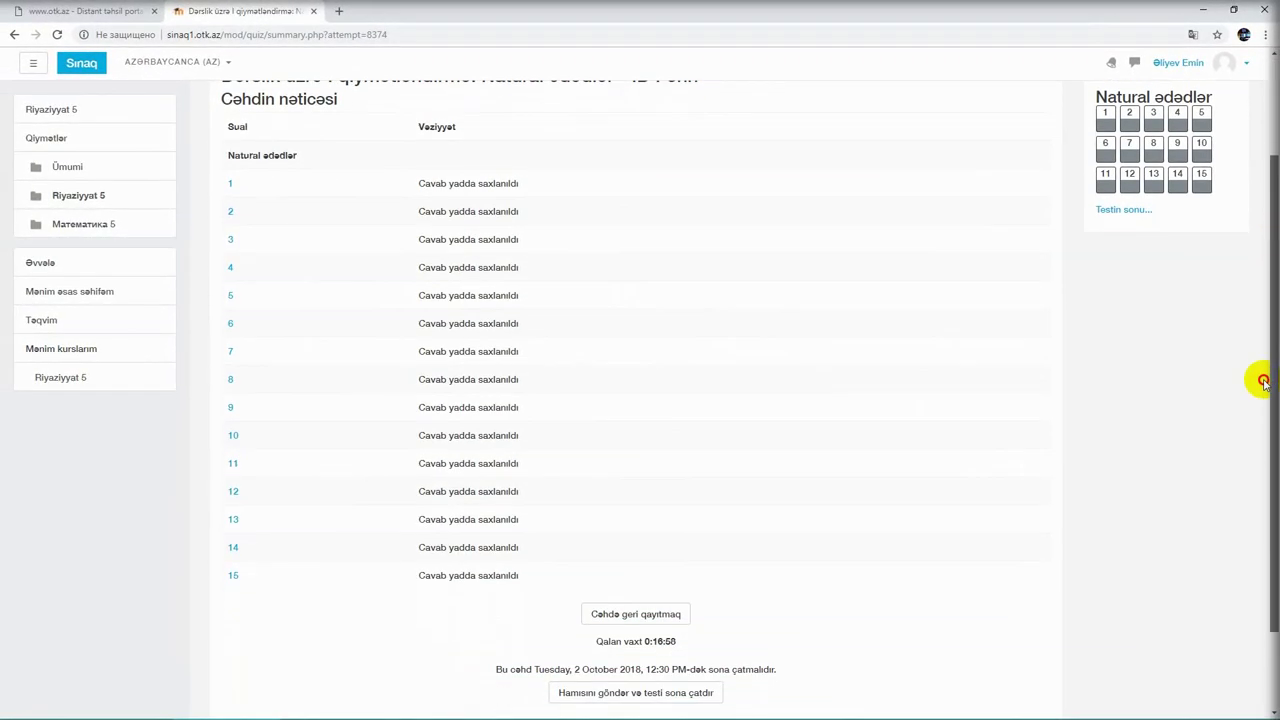
left_click(598, 623)
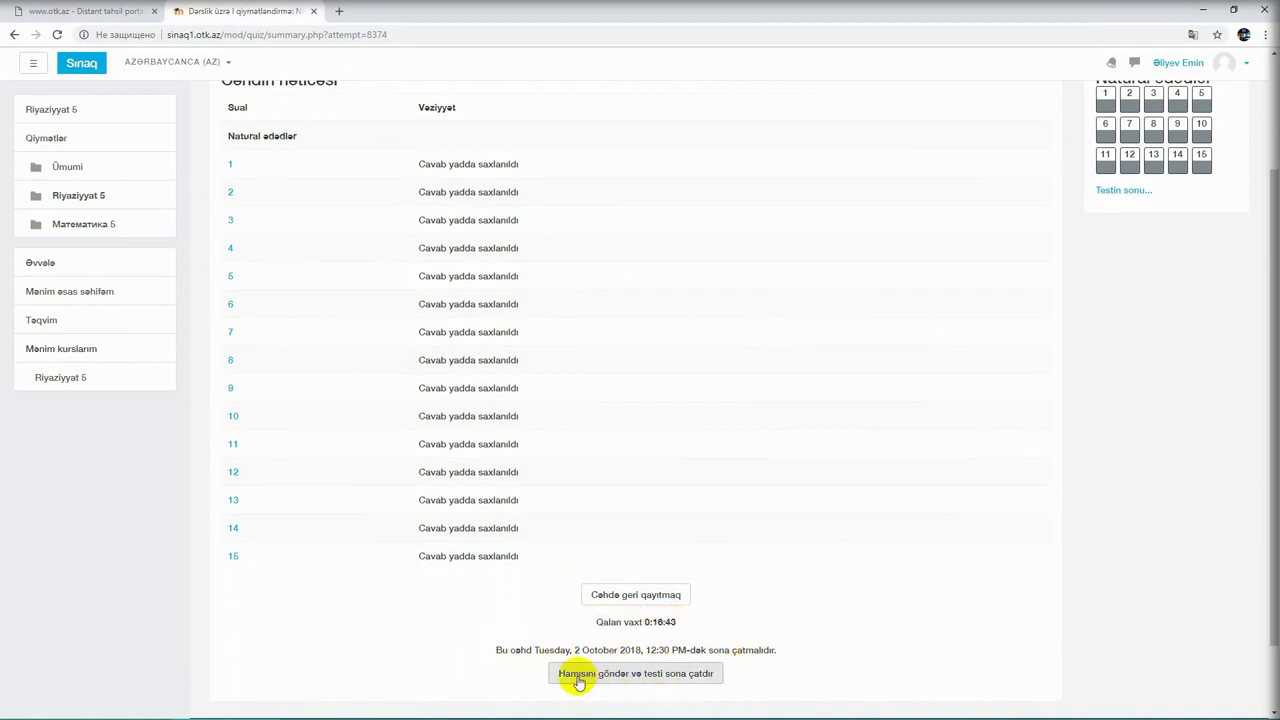
left_click_drag(1260, 194, 580, 325)
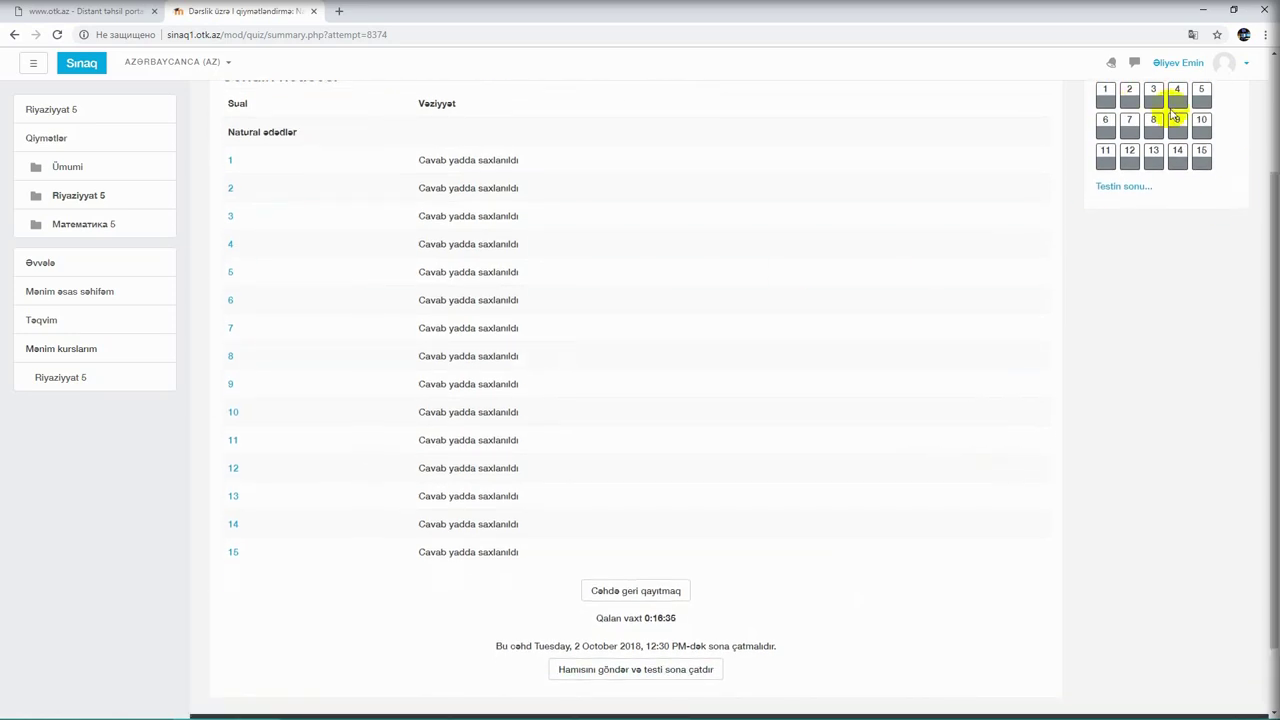
left_click(636, 669)
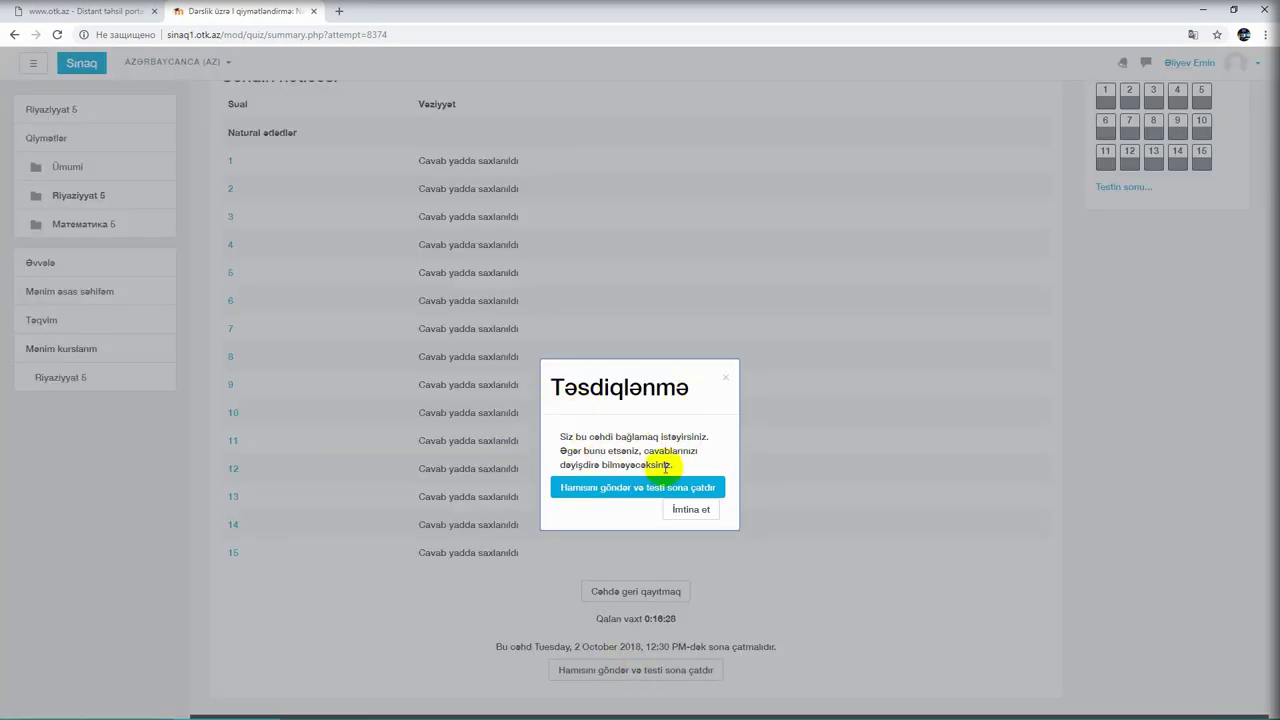
left_click(610, 487)
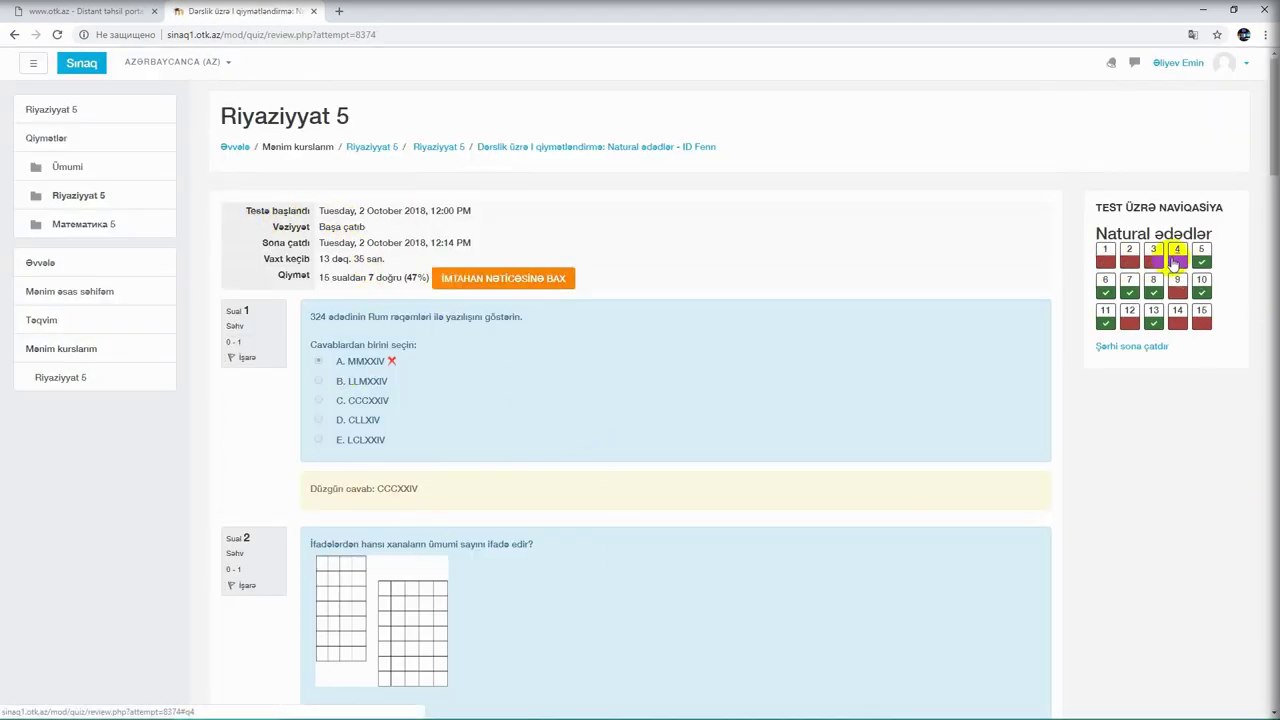
Examine the marked answers and correct solutions of the whole attempt, and view the exam result report
left_click_drag(1266, 150, 1266, 168)
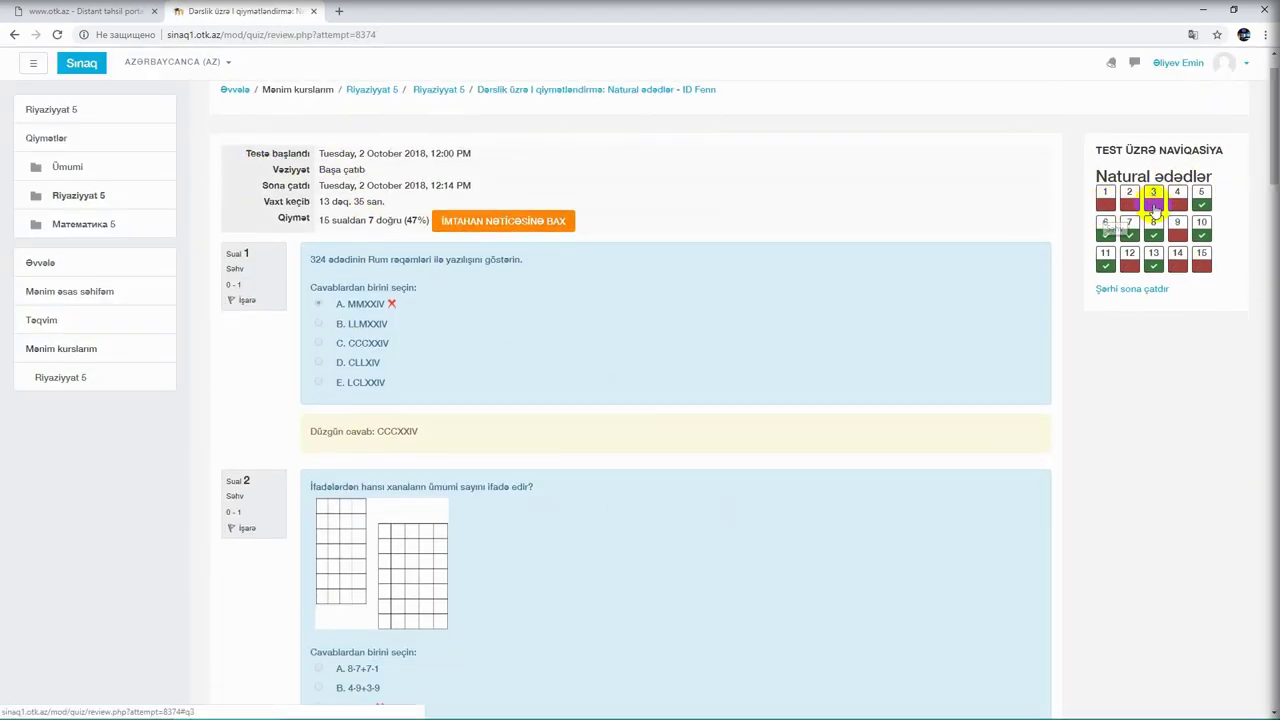
left_click_drag(1262, 160, 1268, 400)
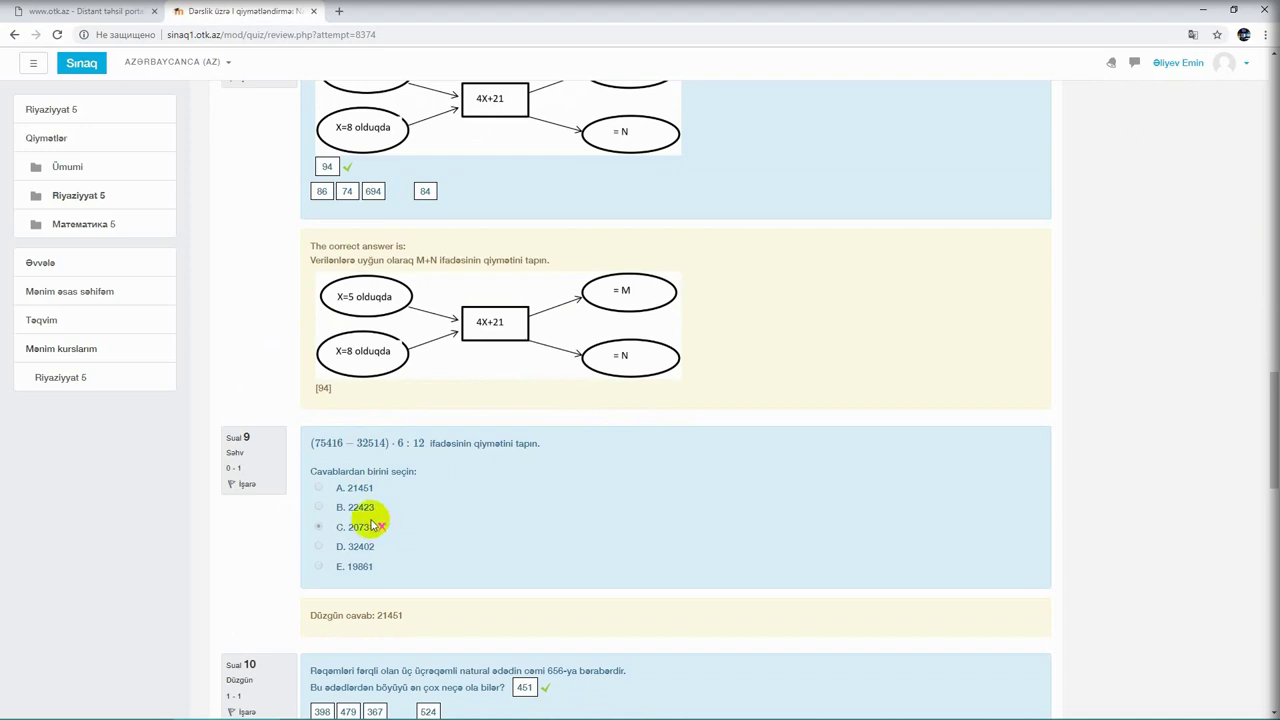
scroll(411, 405, "down", 4)
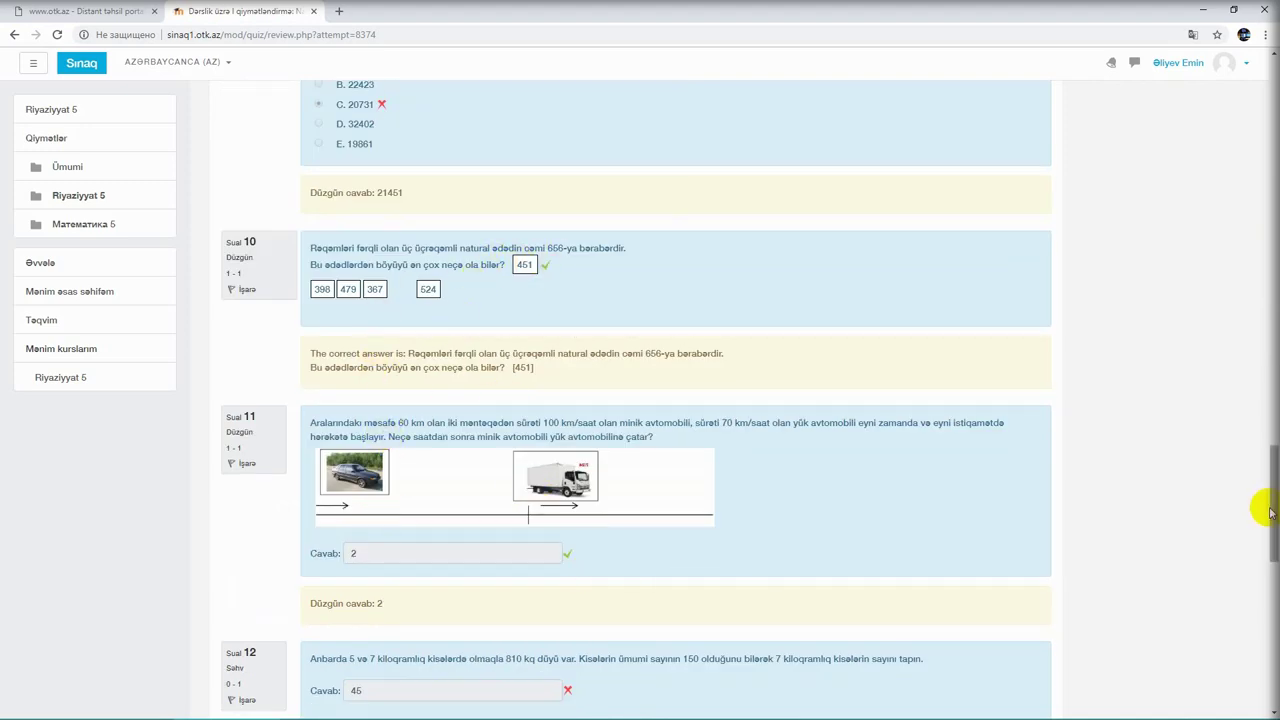
scroll(529, 346, "down", 8)
left_click_drag(1270, 650, 1240, 106)
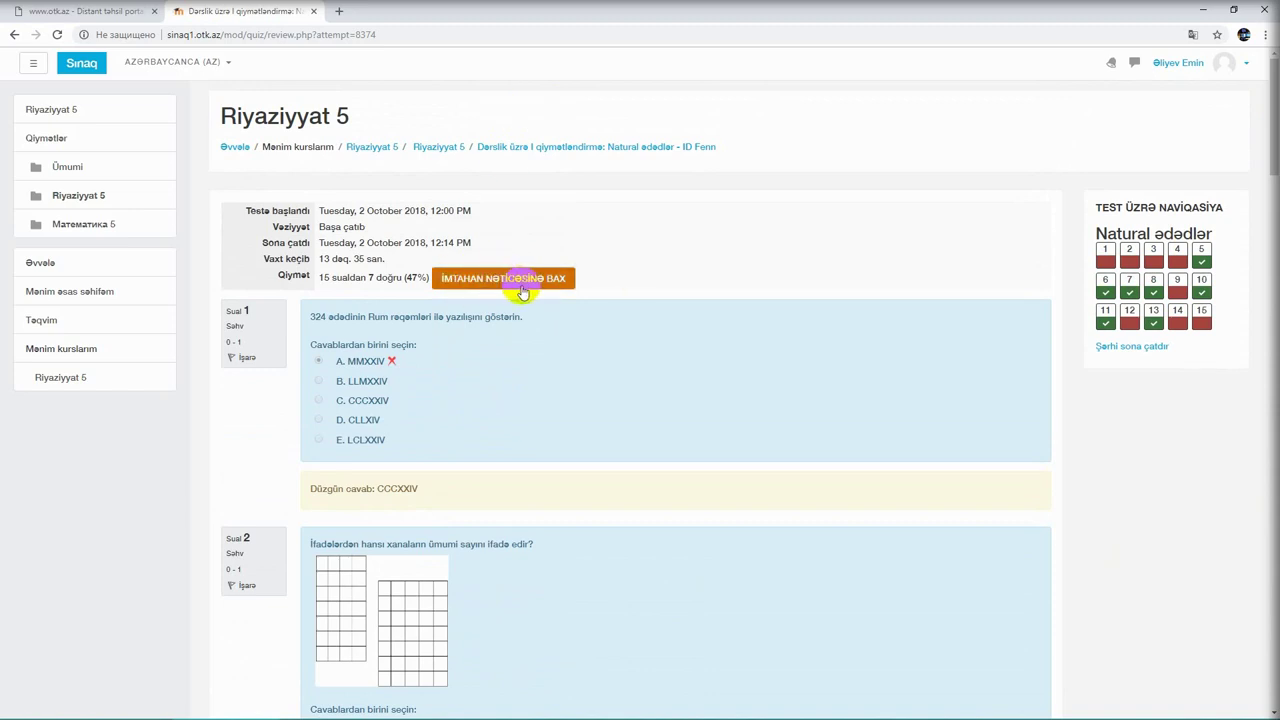
left_click(478, 281)
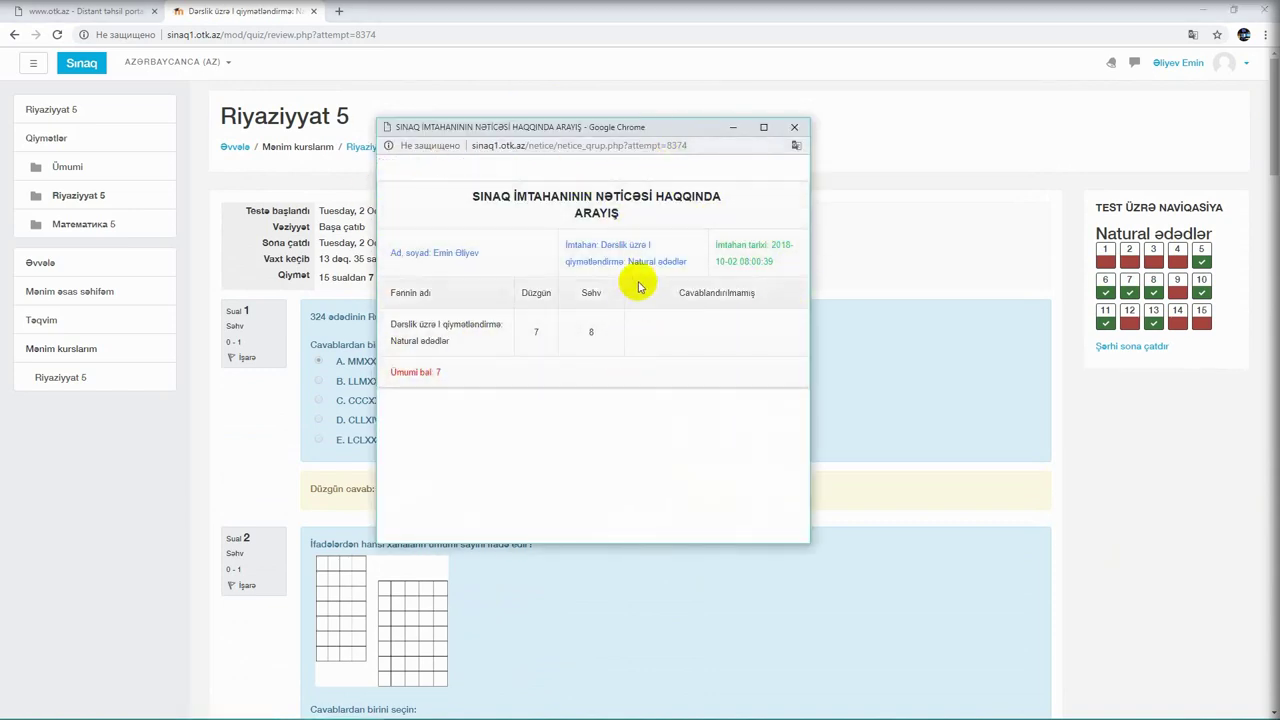
left_click(794, 127)
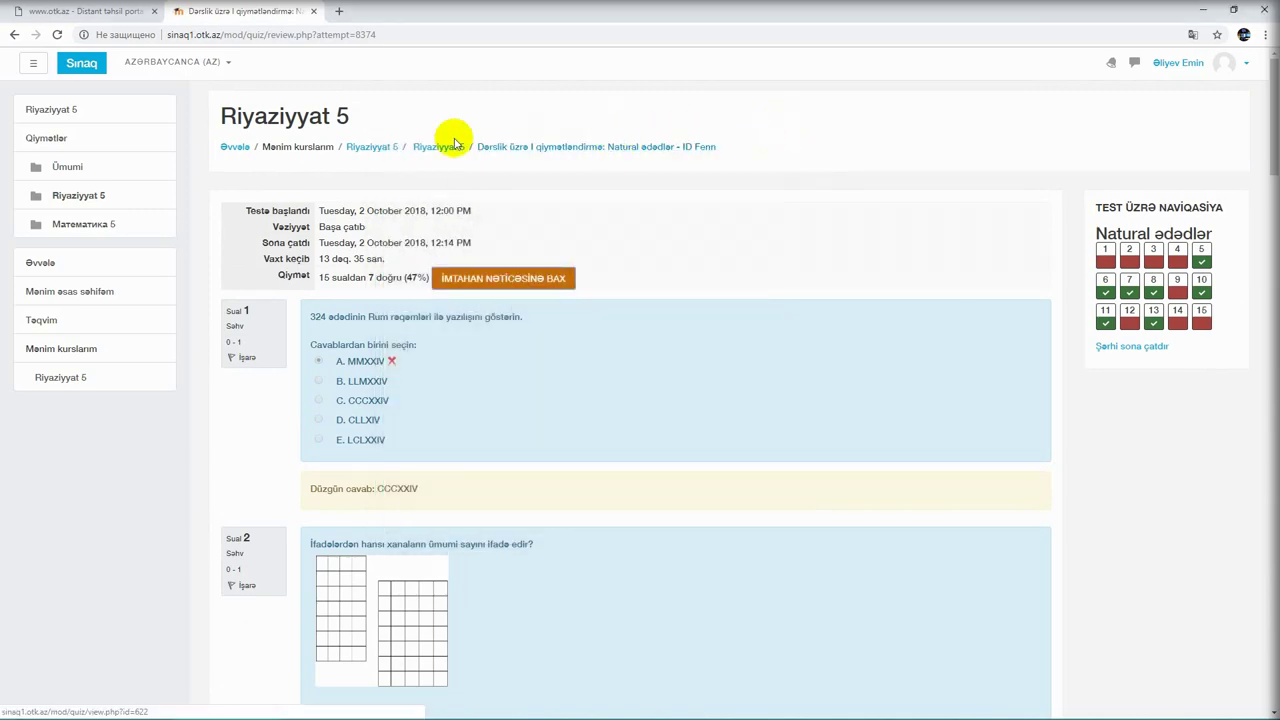
Finish the attempt review from the end of the question list and close the test's browser tab
left_click_drag(1273, 138, 1145, 678)
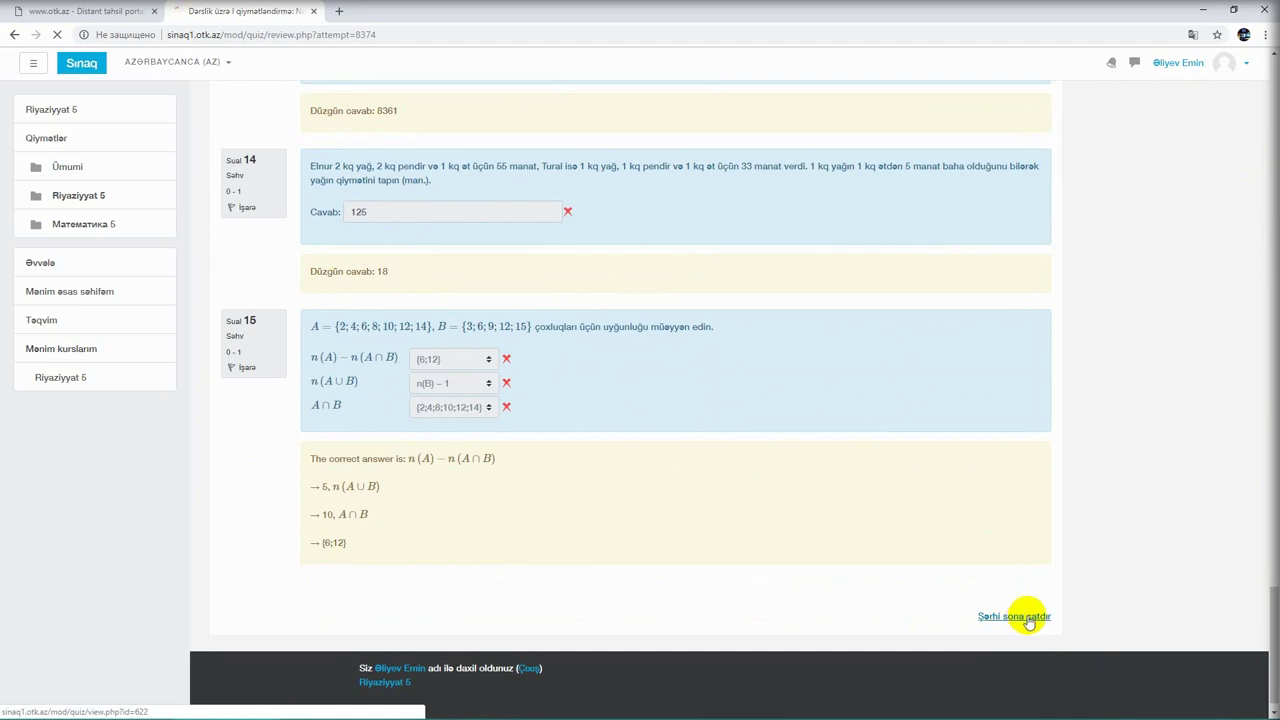
left_click(1010, 616)
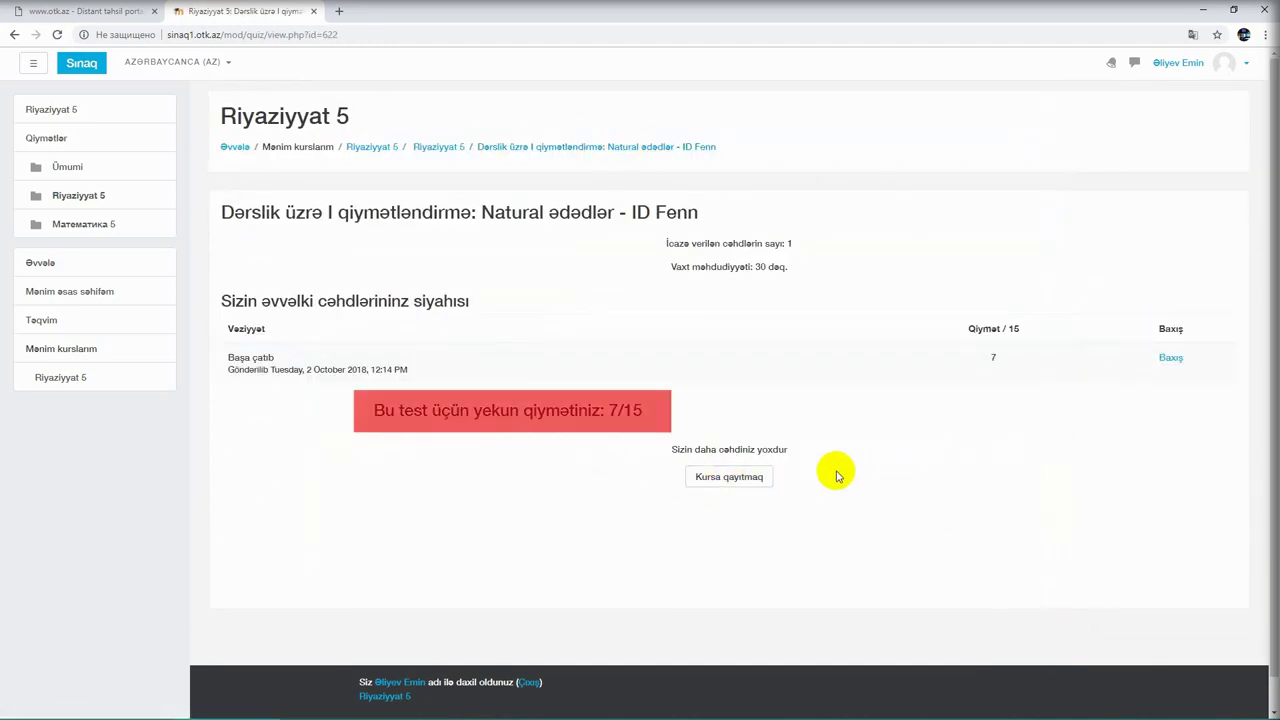
key("ctrl+w")
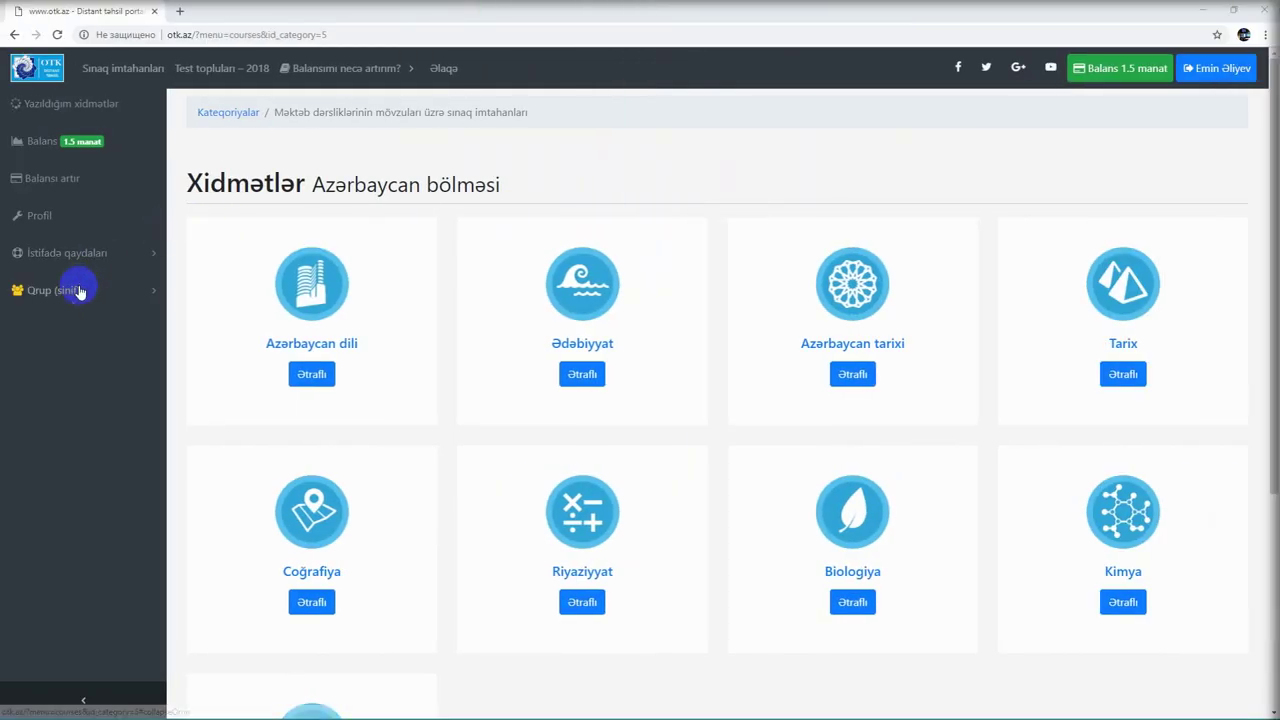
Try to create a new group (class) from the subject overview without choosing a subject and grade
left_click(78, 290)
left_click(95, 365)
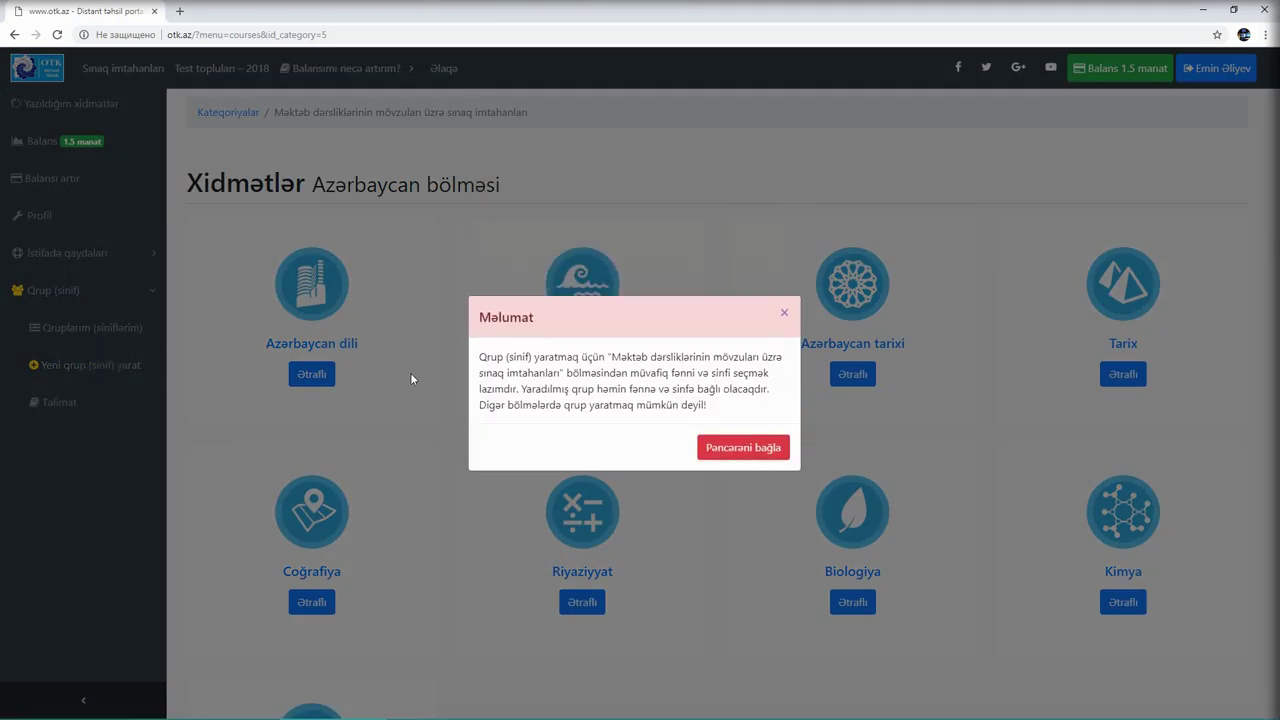
left_click(728, 448)
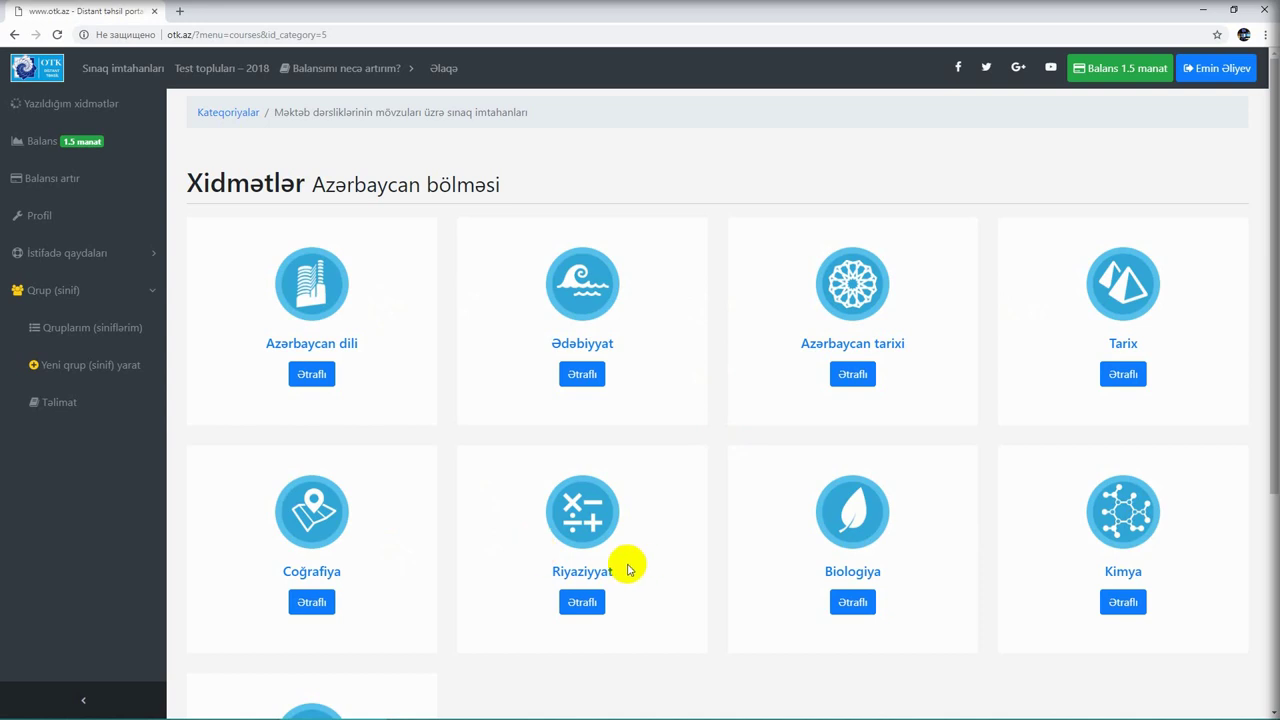
Create a new group named "Riyaziyyat 5-ci sinif" from the Riyaziyyat 5-ci sinif course page
left_click(584, 604)
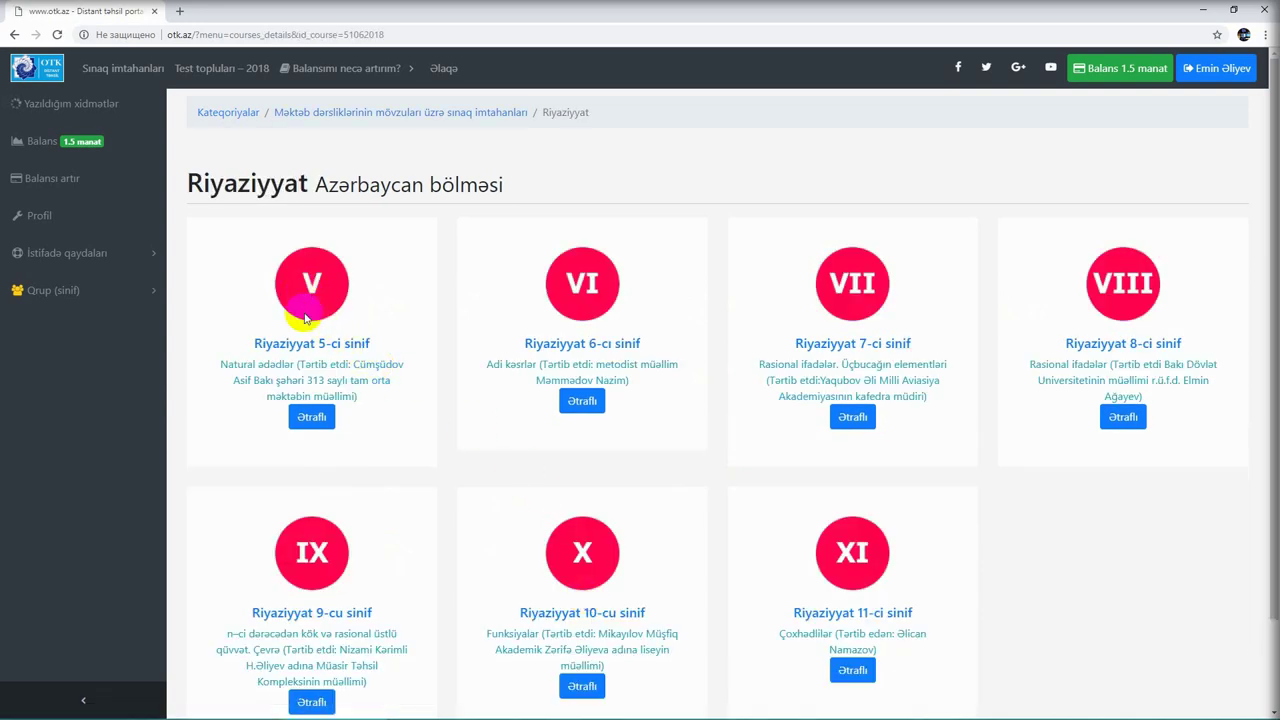
left_click(312, 418)
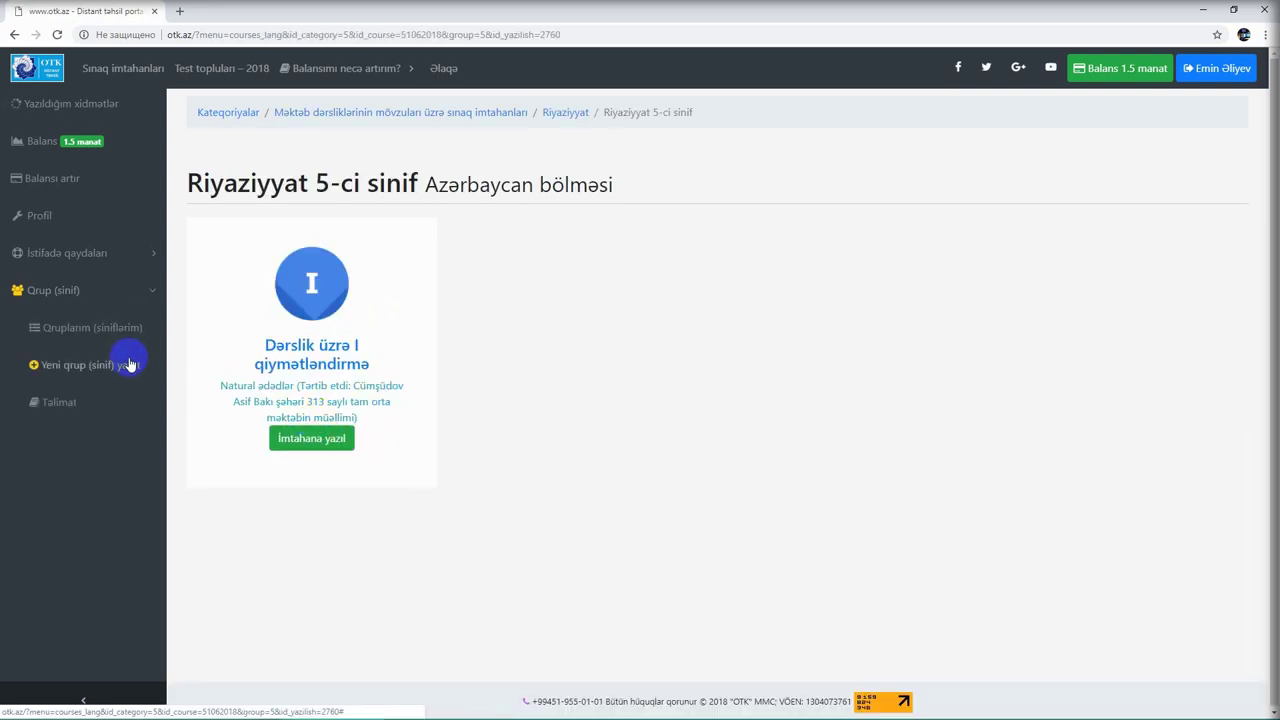
left_click(129, 364)
left_click(671, 399)
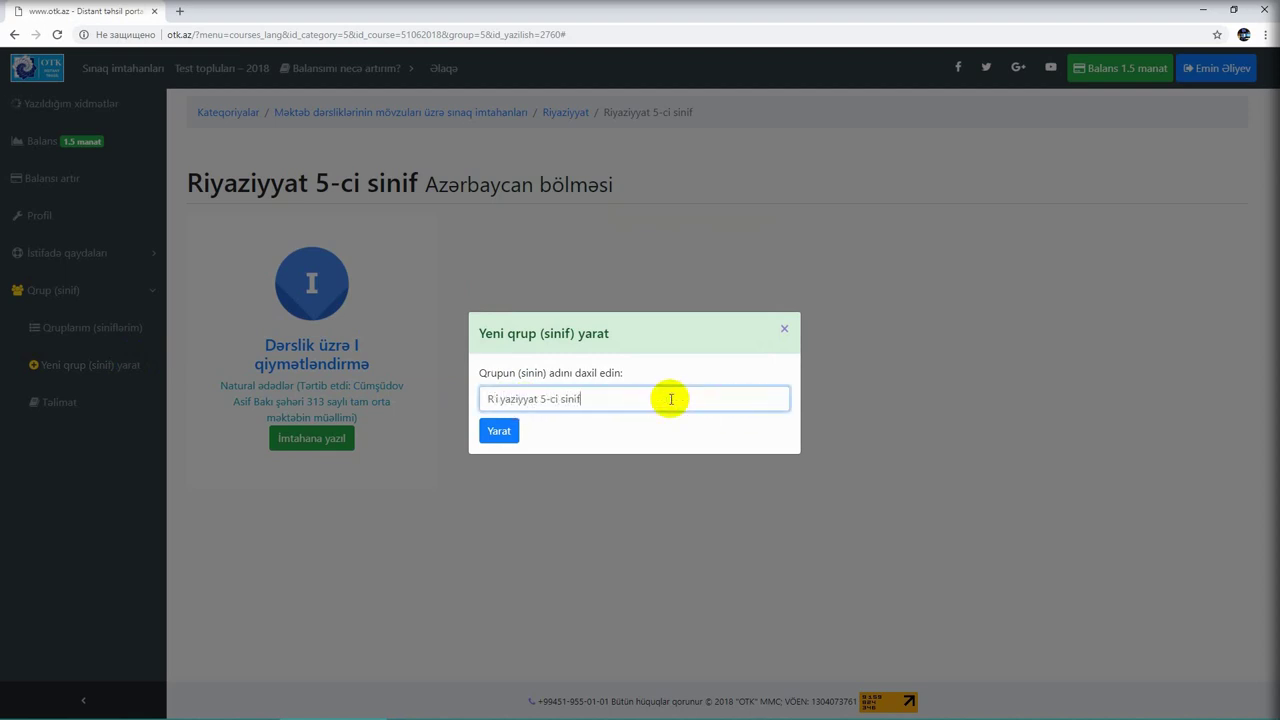
left_click(499, 431)
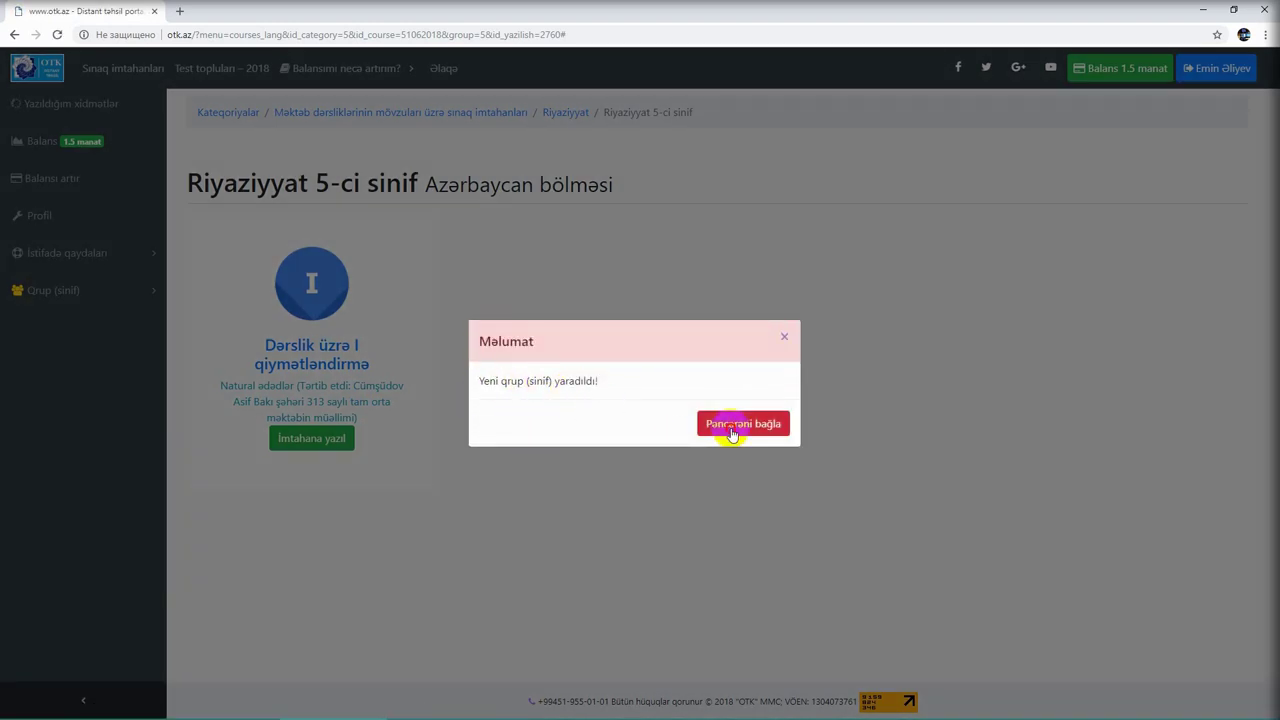
left_click(735, 424)
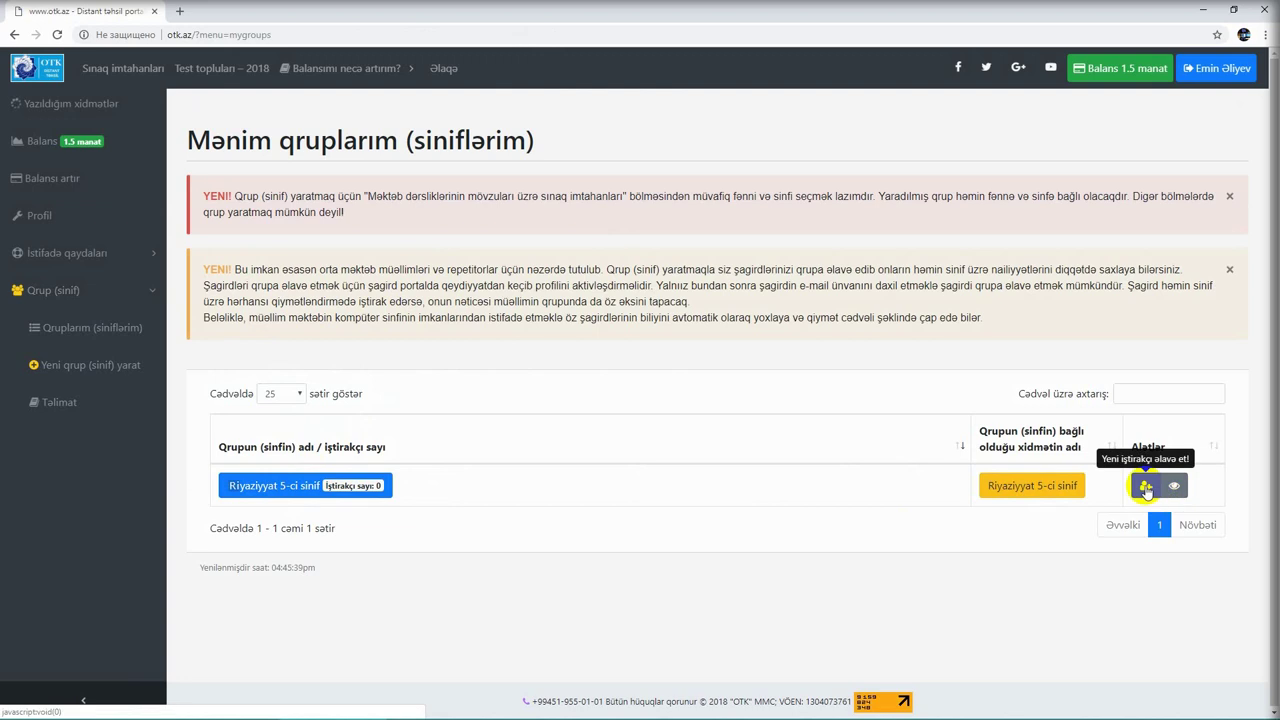
Add a student to the Riyaziyyat 5-ci sinif group by entering the student's e-mail, and open the group's participant results
left_click(1146, 487)
left_click(563, 399)
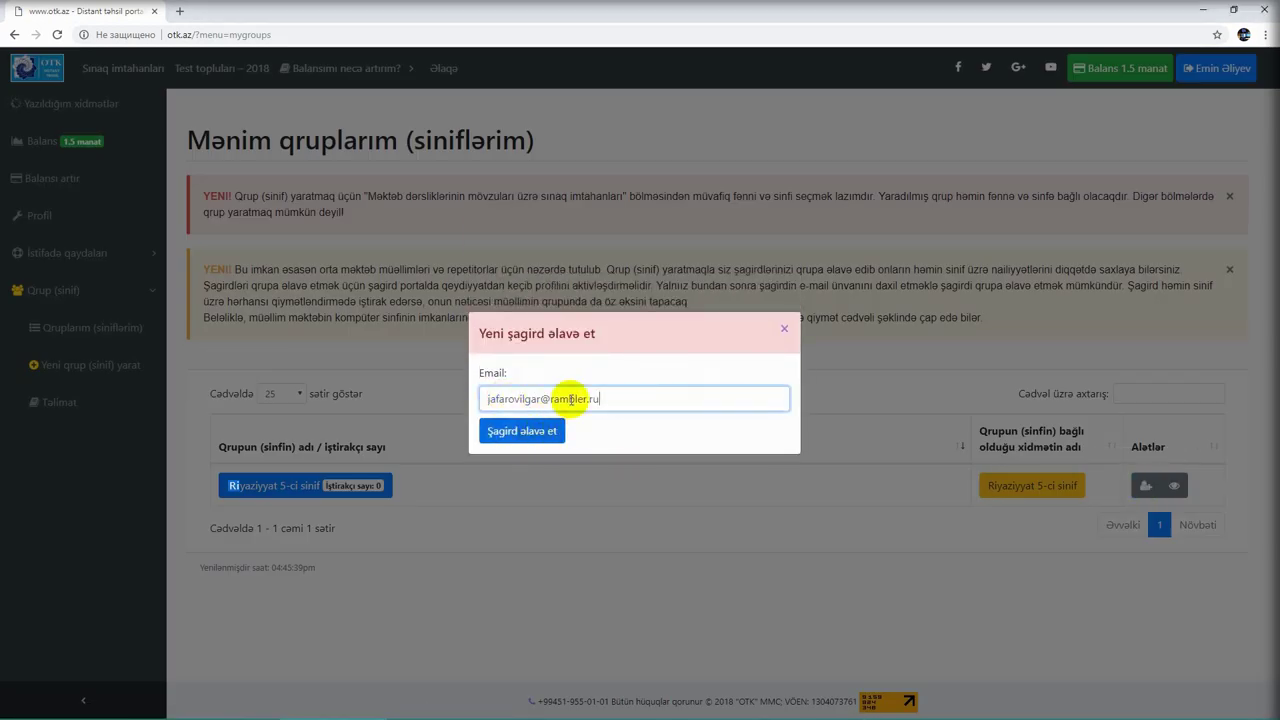
left_click(522, 431)
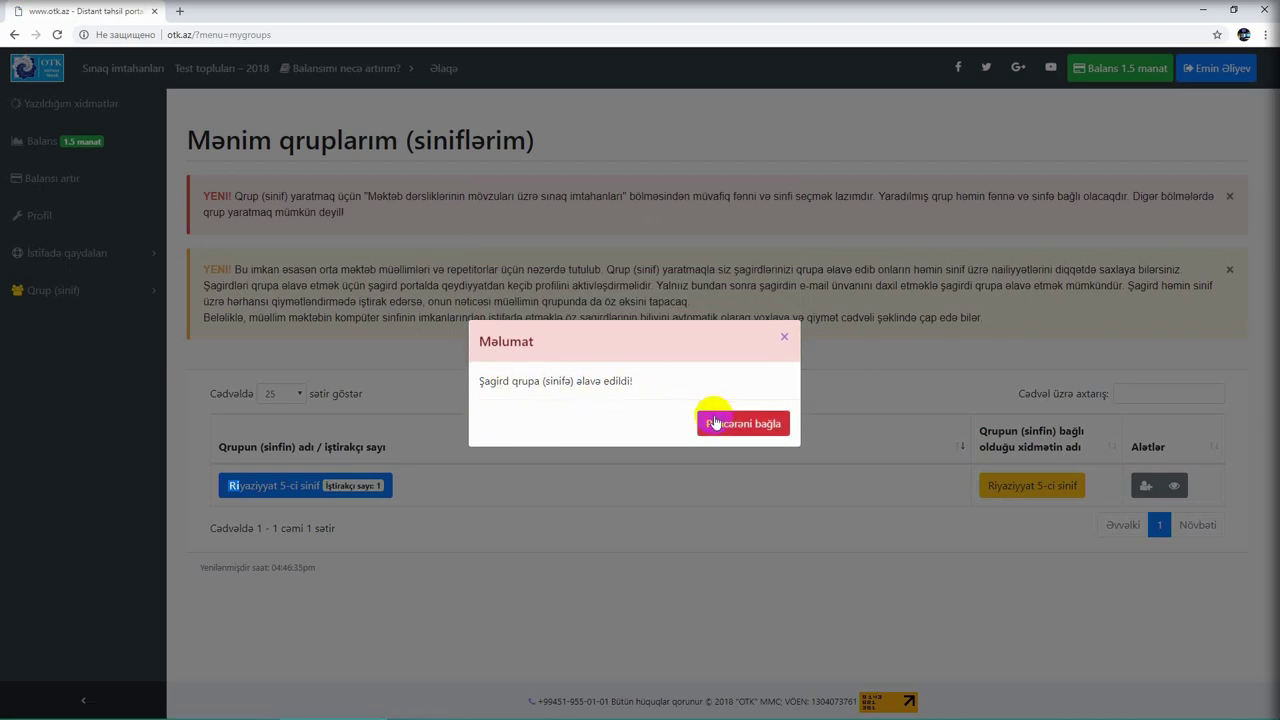
left_click(740, 430)
left_click(379, 483)
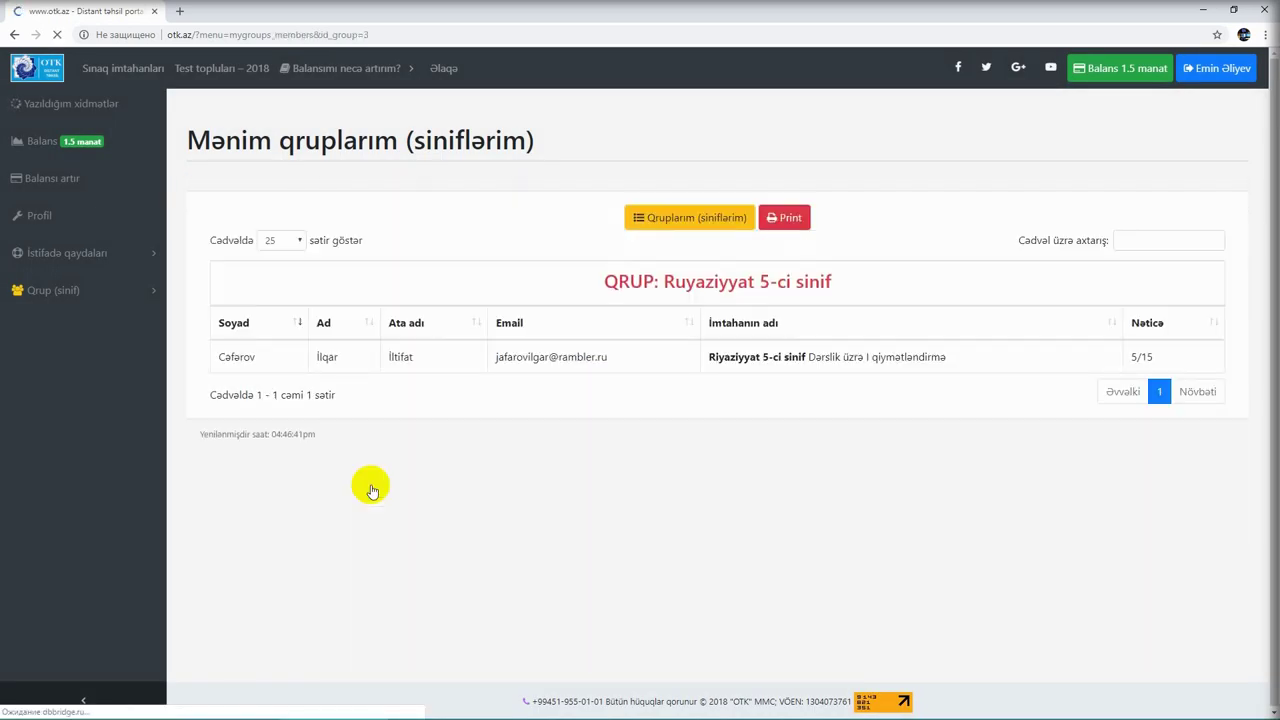